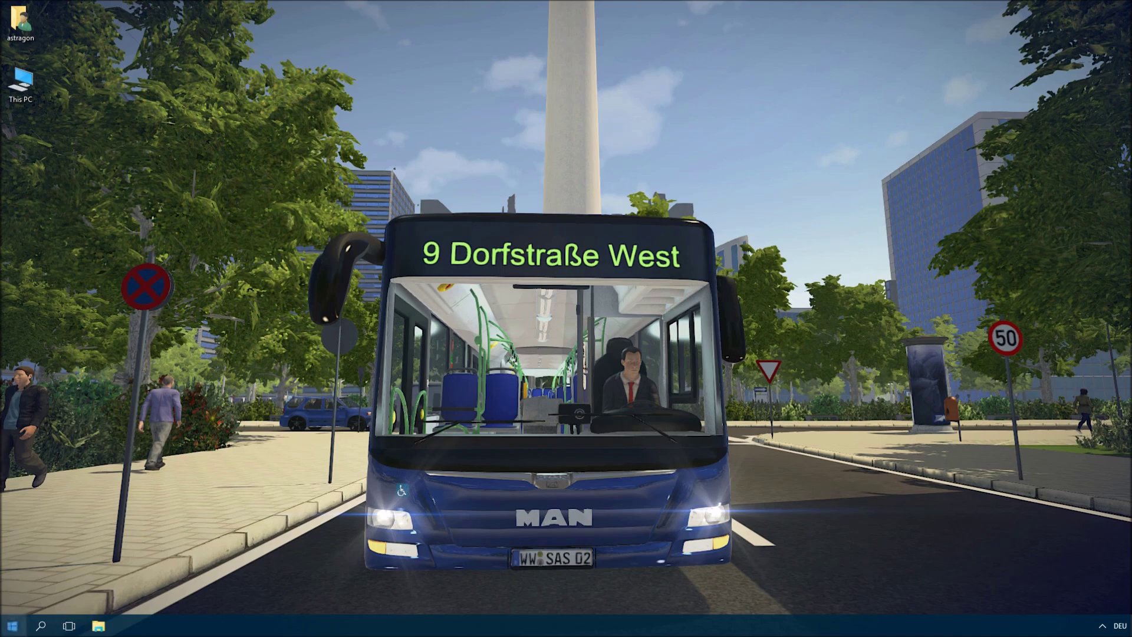
Open the game's Project Alive installation folder and create a folder named Modding in it
{"action": "left_click", "coordinate": [12, 625]}
{"action": "left_click", "coordinate": [298, 475]}
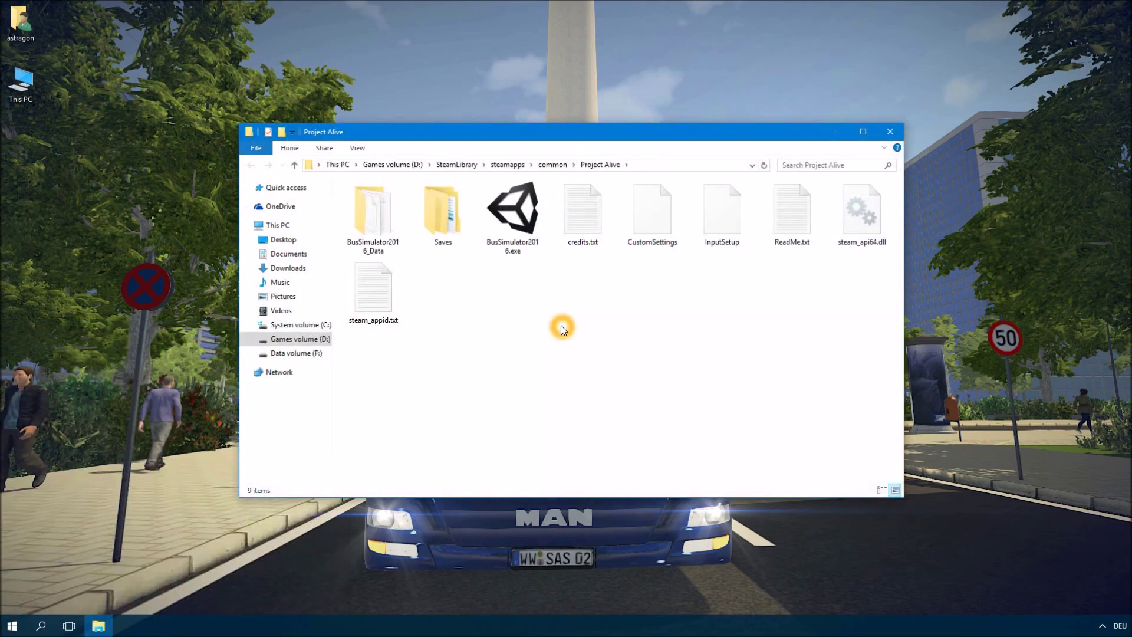
{"action": "right_click", "coordinate": [561, 325]}
{"action": "mouse_move", "coordinate": [602, 483]}
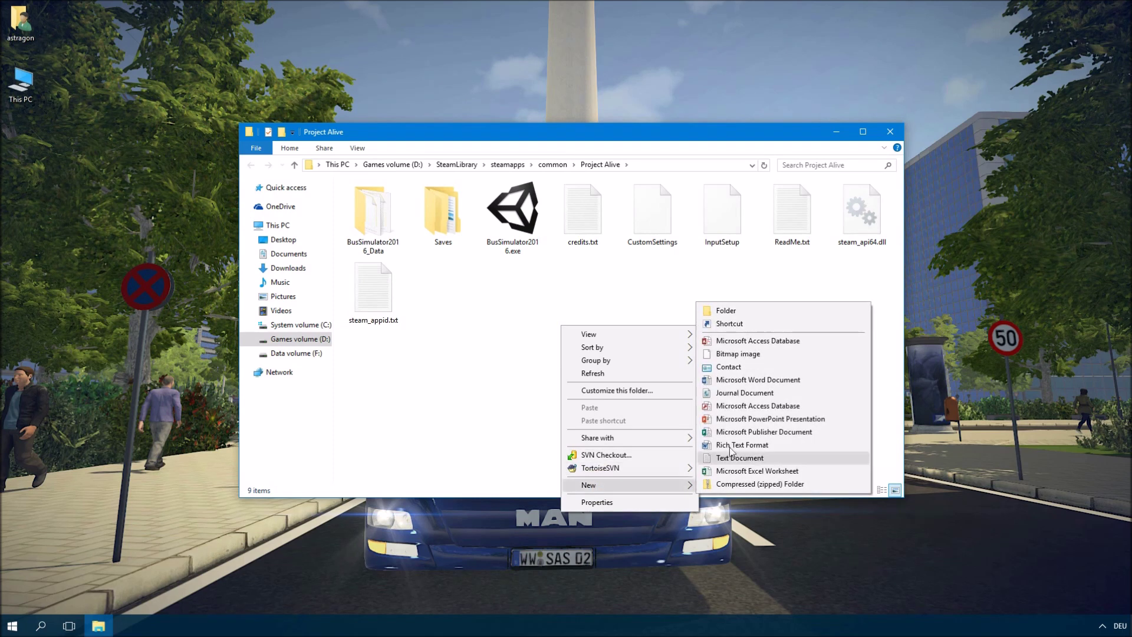
{"action": "left_click", "coordinate": [731, 312]}
{"action": "type", "text": "Modding"}
{"action": "key", "text": "Return"}
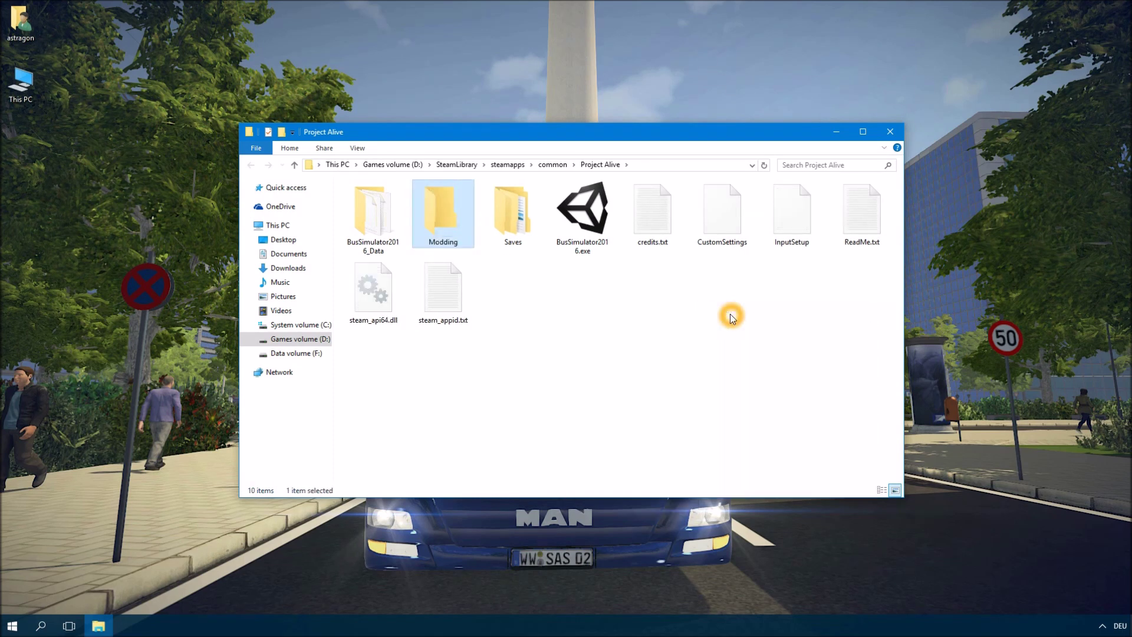
Create a folder named Billboards_staging inside the Modding folder
{"action": "double_click", "coordinate": [437, 198]}
{"action": "left_click", "coordinate": [425, 225]}
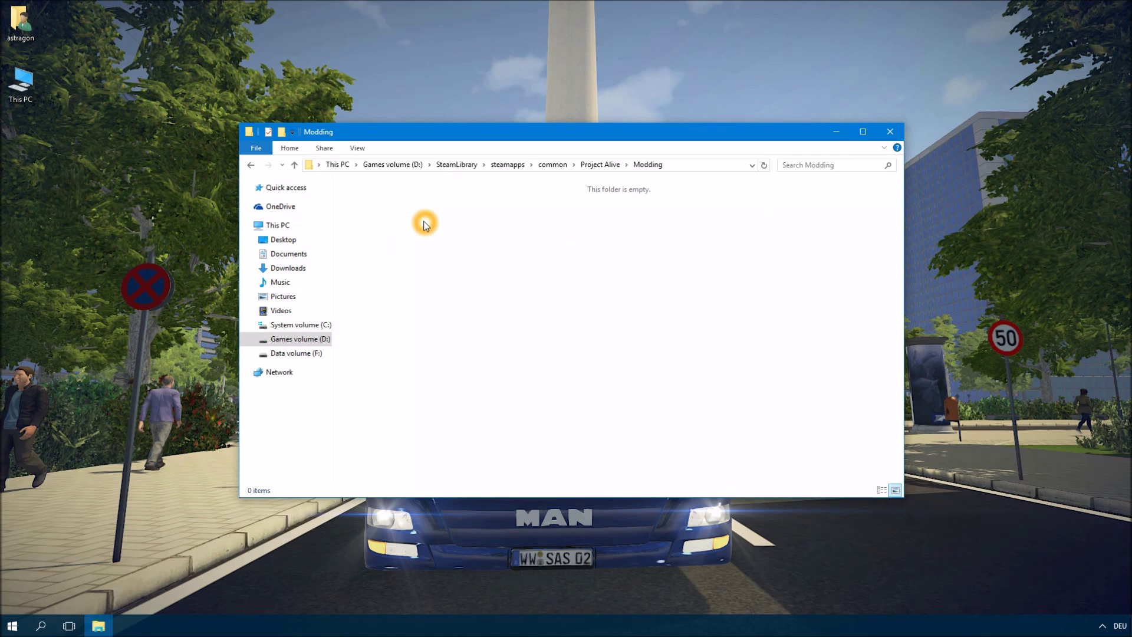
{"action": "right_click", "coordinate": [424, 224]}
{"action": "mouse_move", "coordinate": [498, 391]}
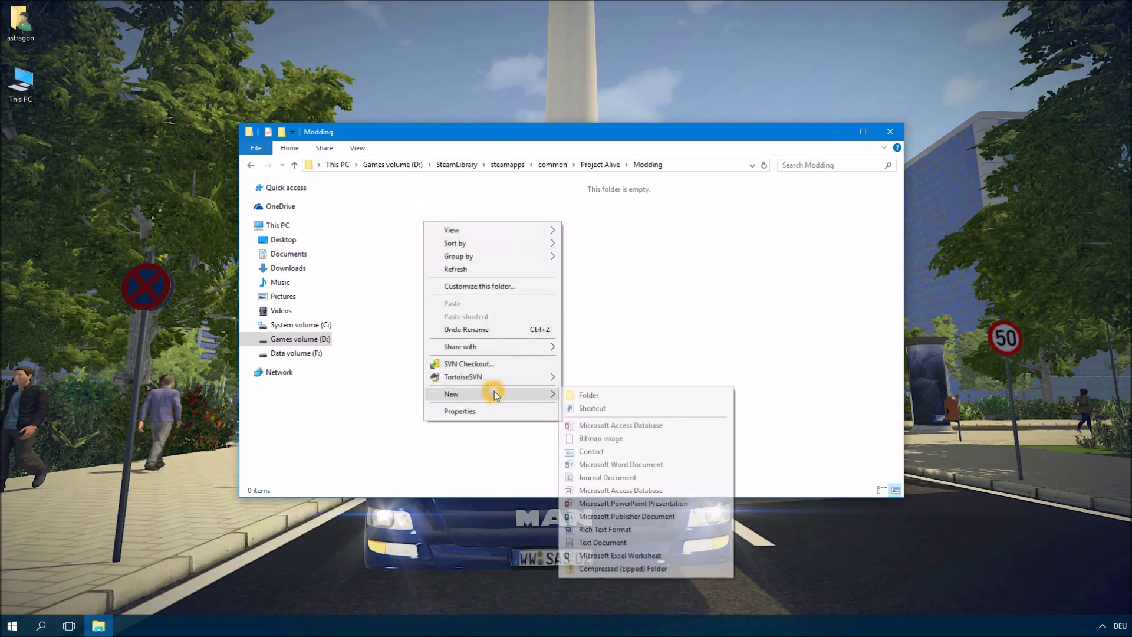
{"action": "left_click", "coordinate": [580, 395]}
{"action": "type", "text": "Bi"}
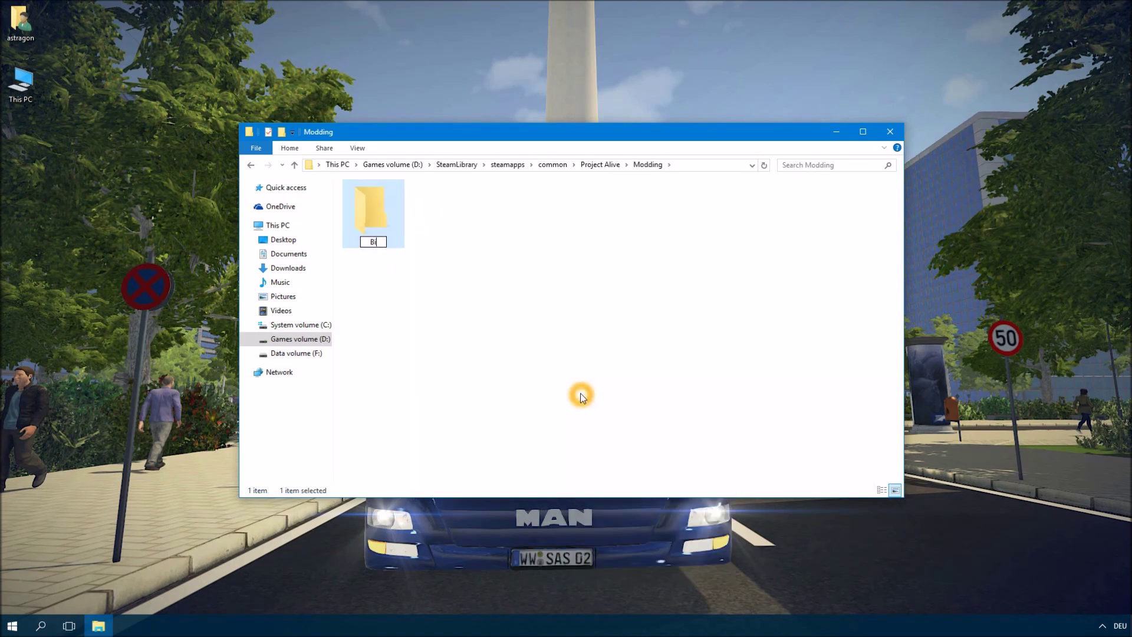
{"action": "type", "text": "llboards_staging"}
{"action": "left_click", "coordinate": [581, 394]}
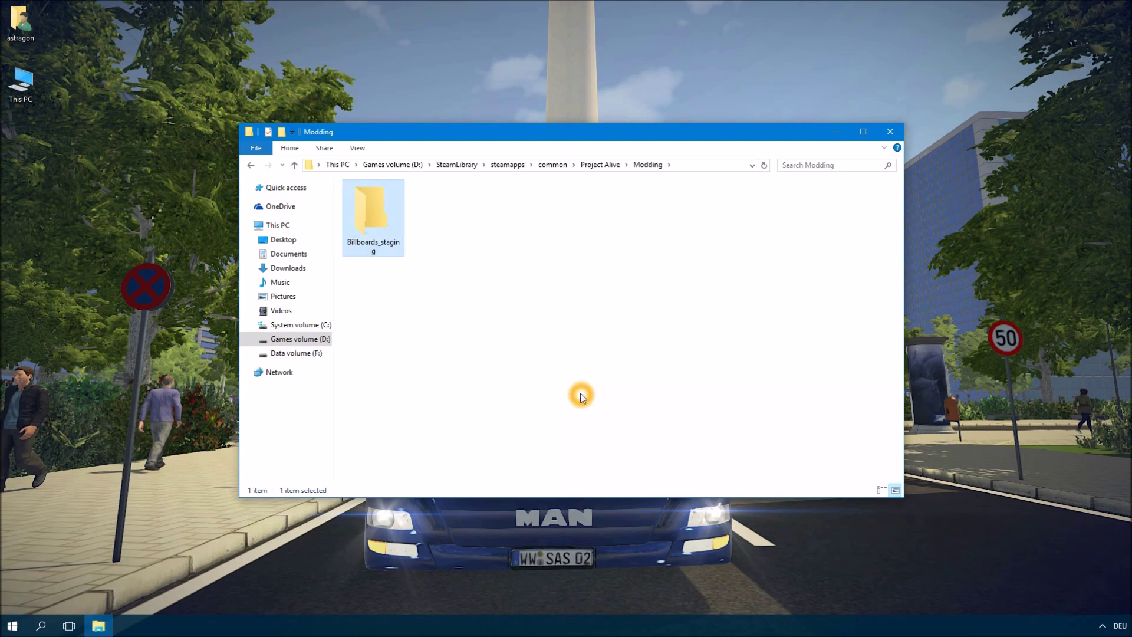
Create a folder named Billboards Mod inside the Billboards_staging folder
{"action": "left_click", "coordinate": [580, 395]}
{"action": "double_click", "coordinate": [392, 248]}
{"action": "right_click", "coordinate": [394, 250]}
{"action": "left_click", "coordinate": [452, 418]}
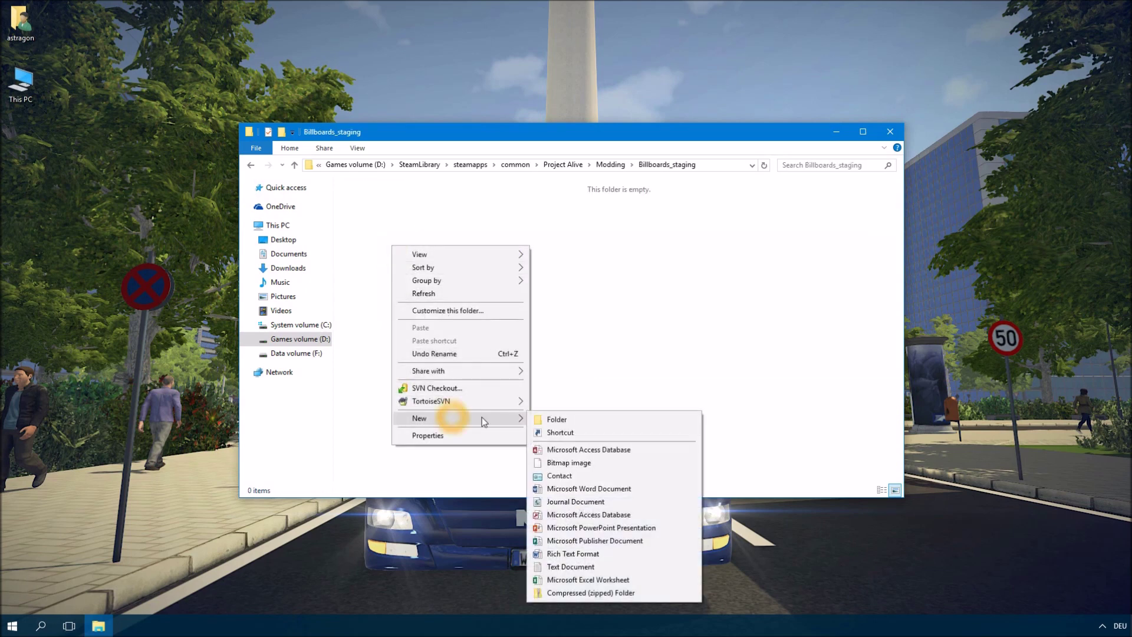
{"action": "left_click", "coordinate": [535, 422]}
{"action": "type", "text": "Billboards Mod"}
{"action": "key", "text": "Return"}
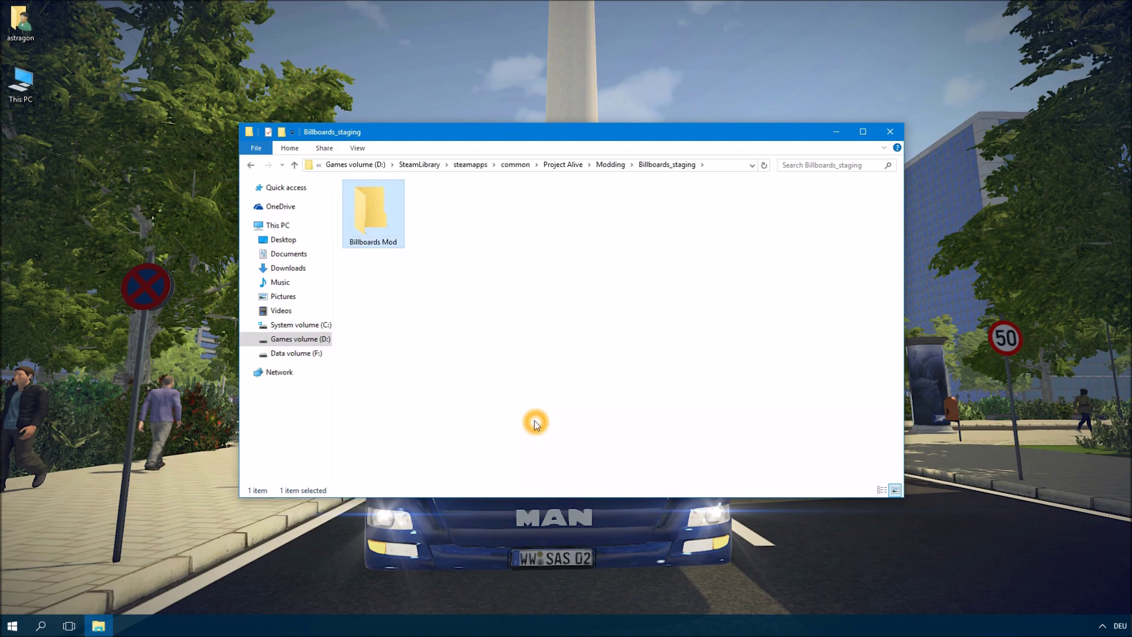
Create a folder named Texture inside the Billboards Mod folder
{"action": "double_click", "coordinate": [381, 245]}
{"action": "right_click", "coordinate": [422, 283]}
{"action": "mouse_move", "coordinate": [490, 455]}
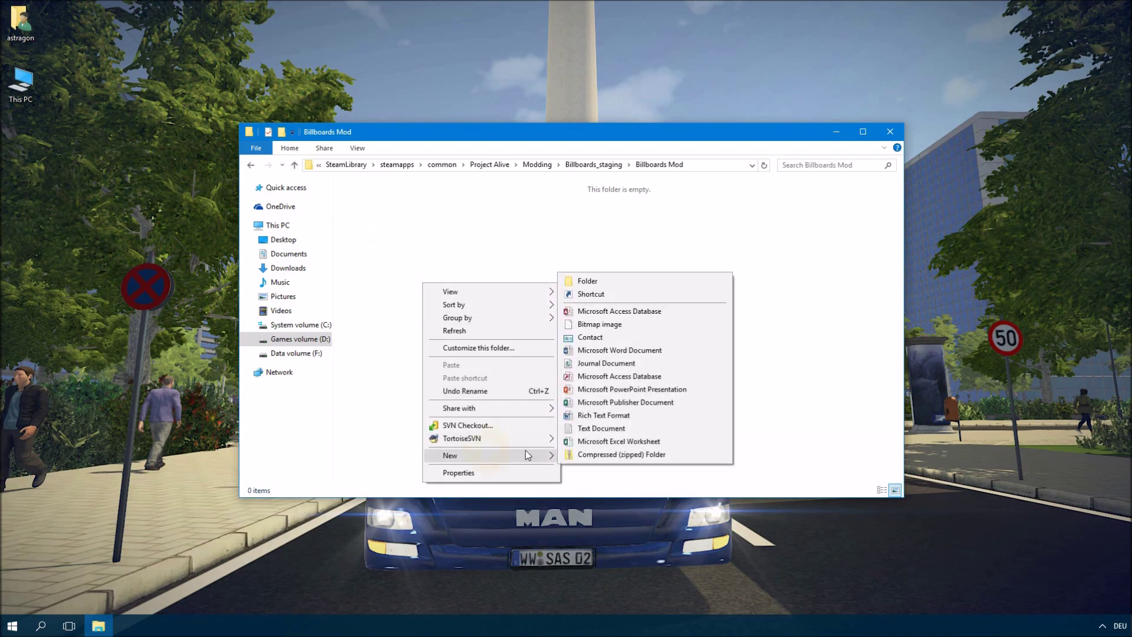
{"action": "left_click", "coordinate": [588, 285]}
{"action": "type", "text": "Texture"}
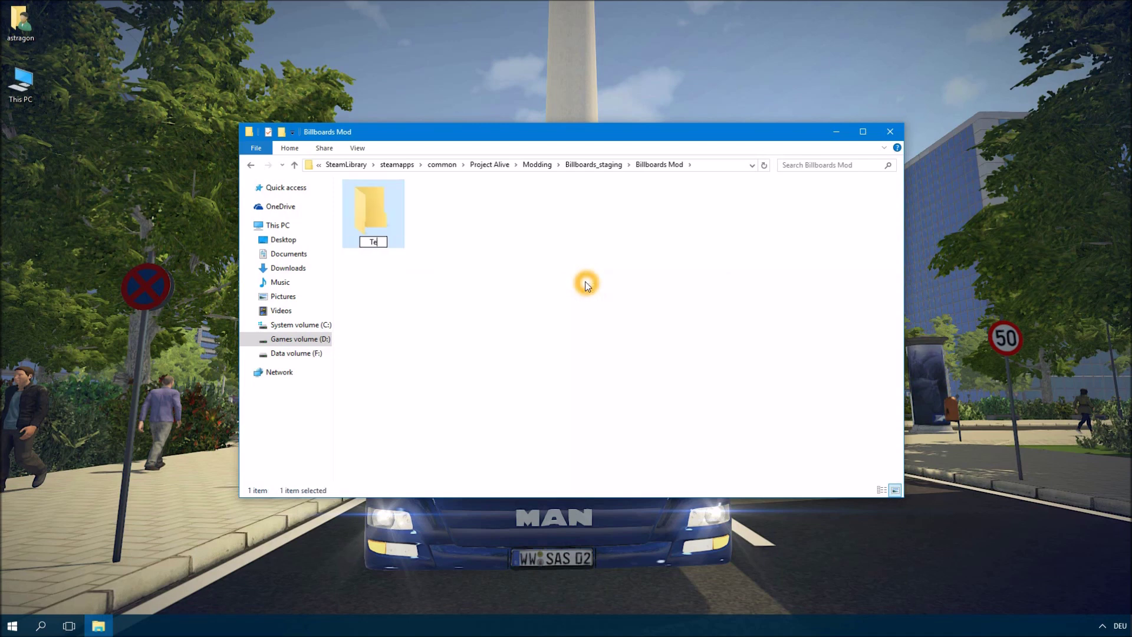
{"action": "key", "text": "Return"}
{"action": "left_click", "coordinate": [585, 282]}
Create a text file beside the Texture folder and name it Texture.ini, accepting the changed extension
{"action": "right_click", "coordinate": [586, 283]}
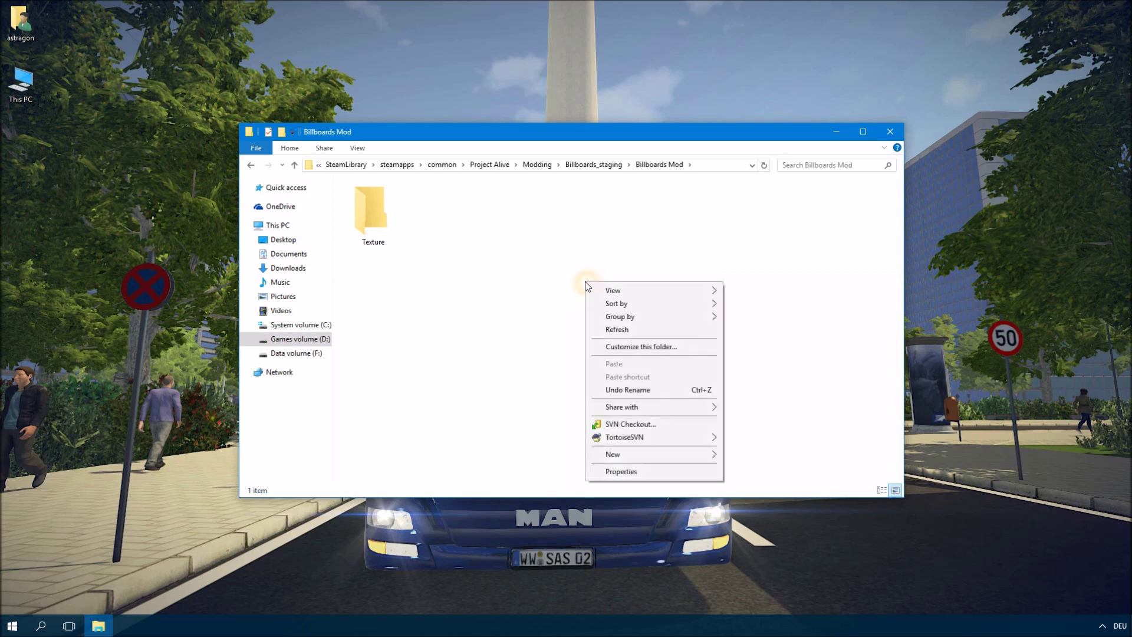
{"action": "left_click", "coordinate": [619, 454]}
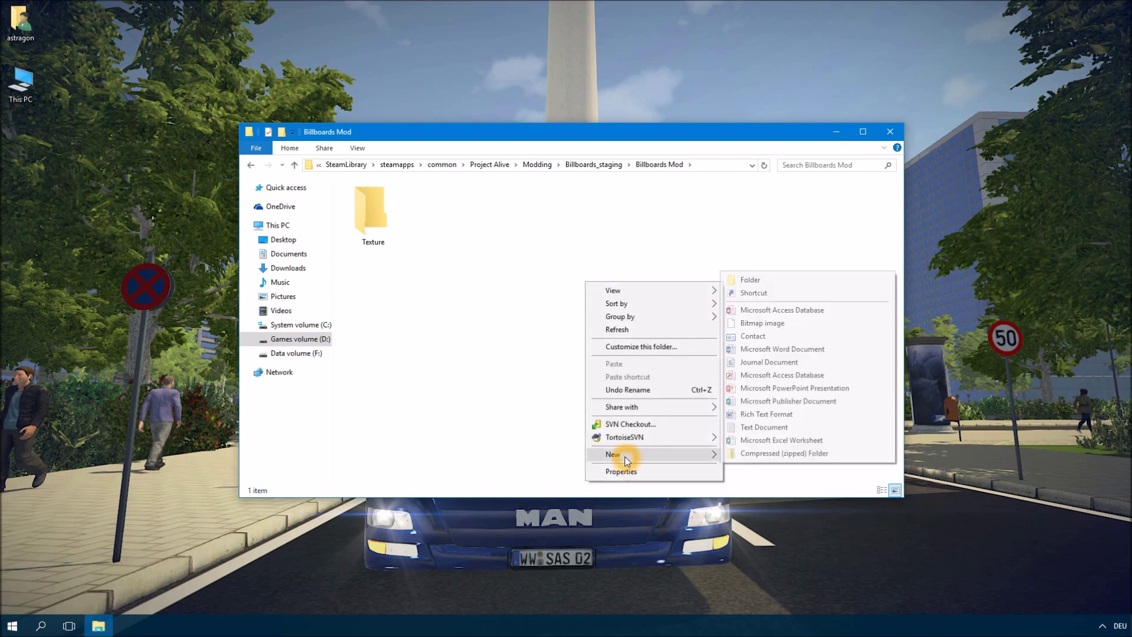
{"action": "left_click", "coordinate": [748, 431]}
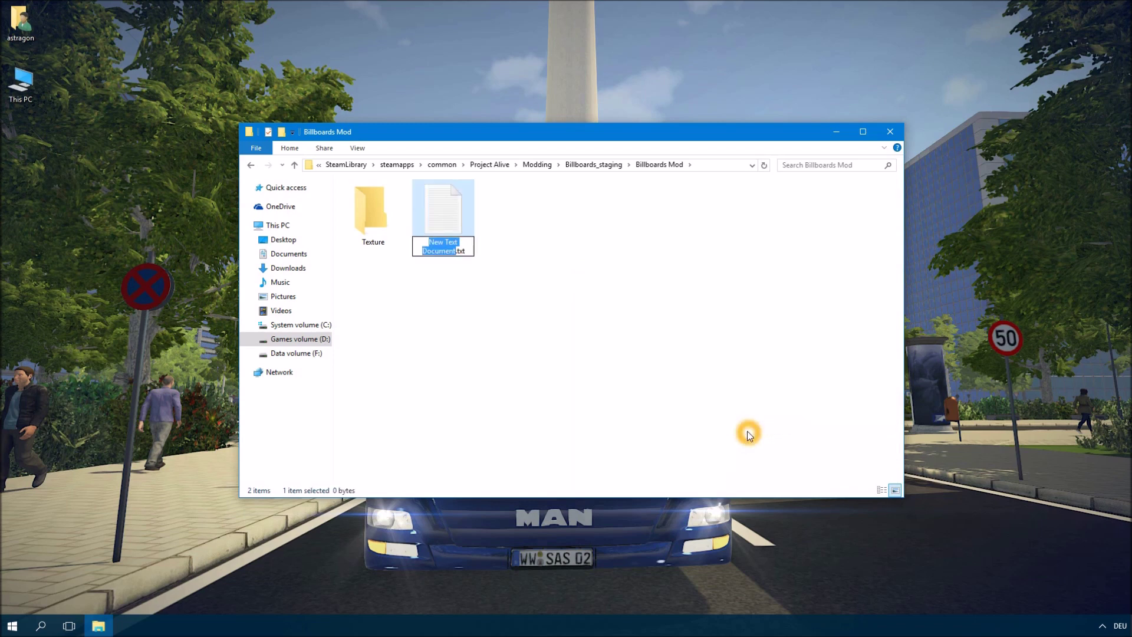
{"action": "type", "text": "Texture"}
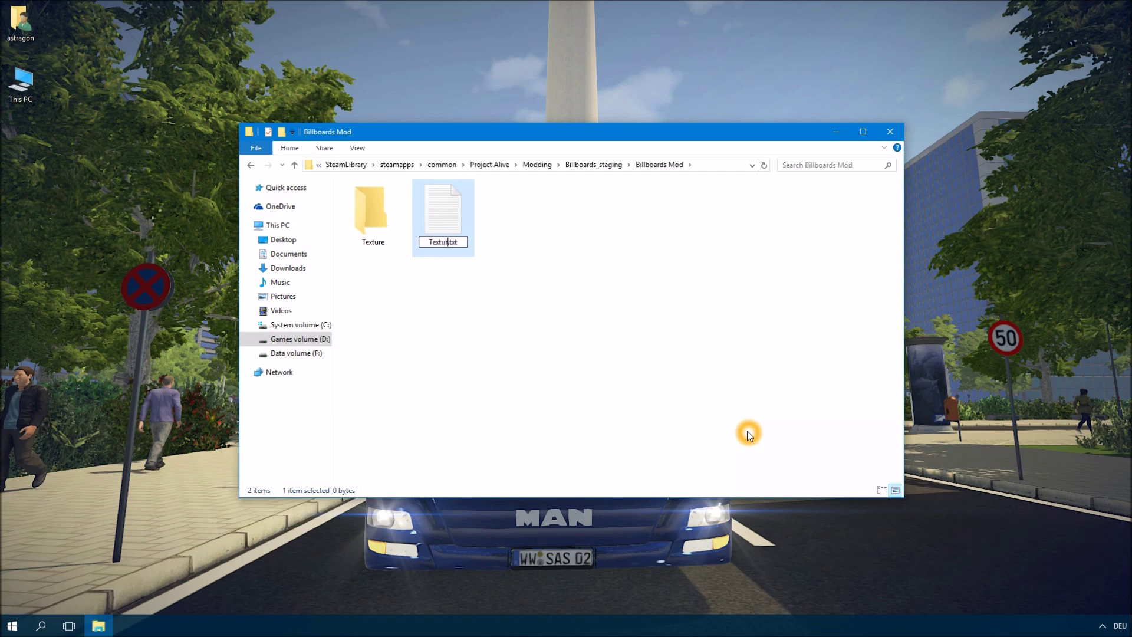
{"action": "key", "text": "Delete"}
{"action": "key", "text": "Delete"}
{"action": "key", "text": "Delete"}
{"action": "type", "text": "ini"}
{"action": "key", "text": "Return"}
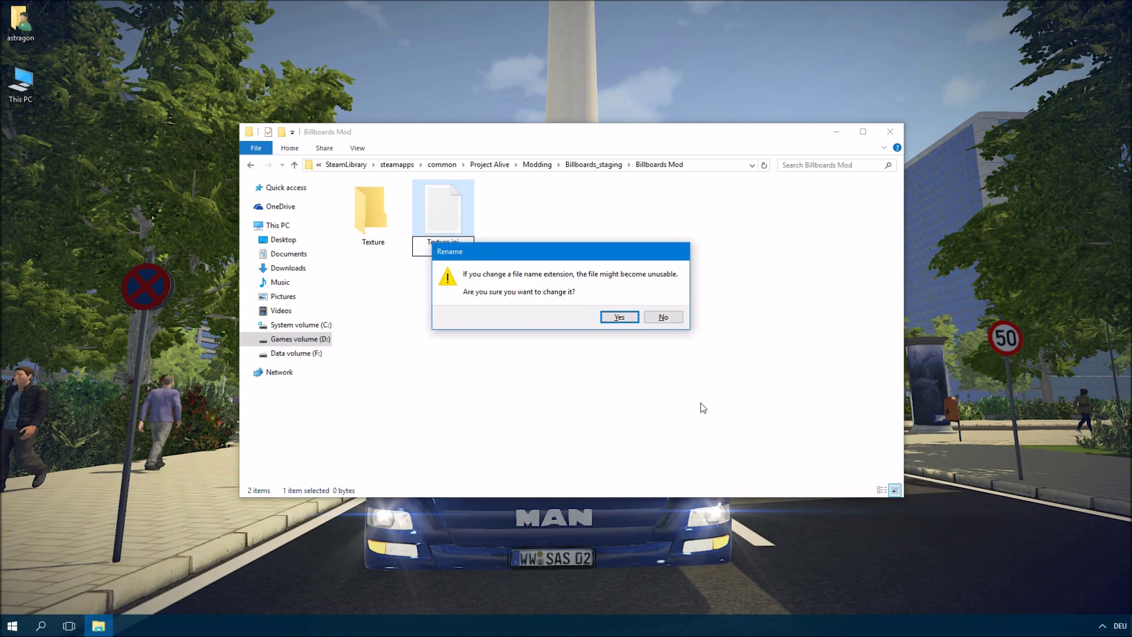
{"action": "left_click", "coordinate": [626, 318]}
Open Texture.ini in Notepad and enter a [General] section with the line Name = astragon-Billboards
{"action": "right_click", "coordinate": [449, 226]}
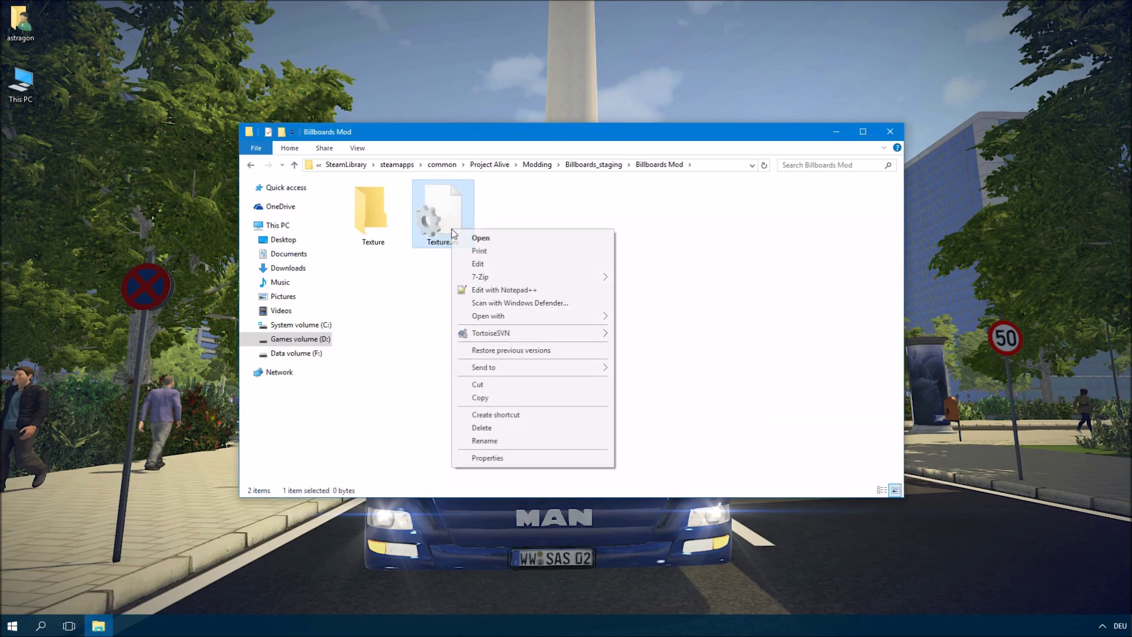
{"action": "left_click", "coordinate": [499, 233]}
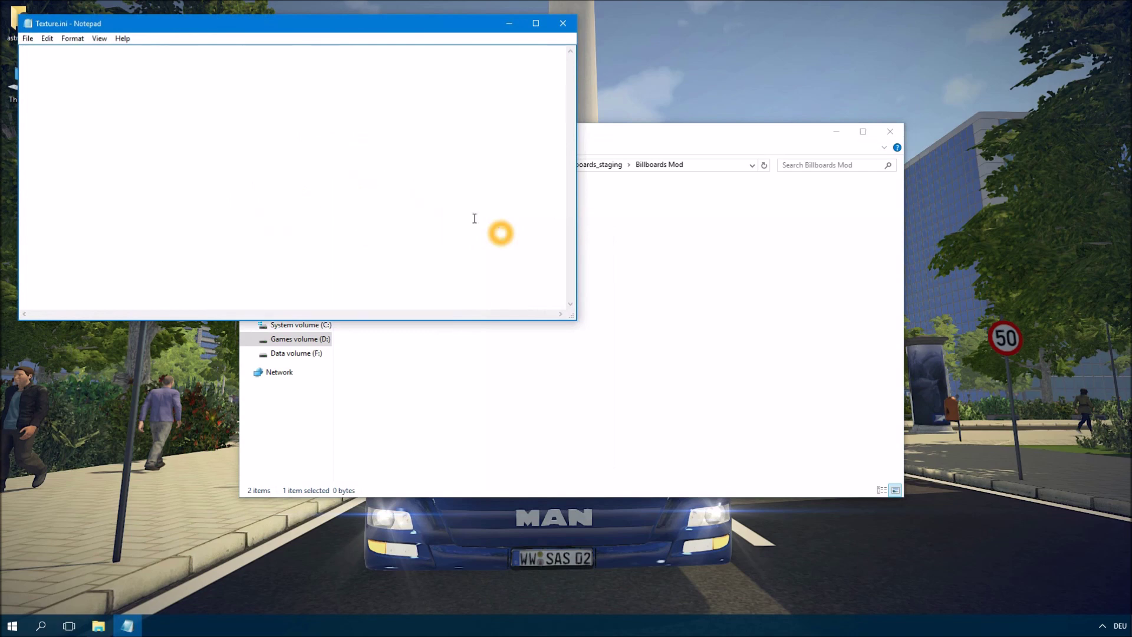
{"action": "left_click_drag", "start_coordinate": [238, 30], "coordinate": [533, 201]}
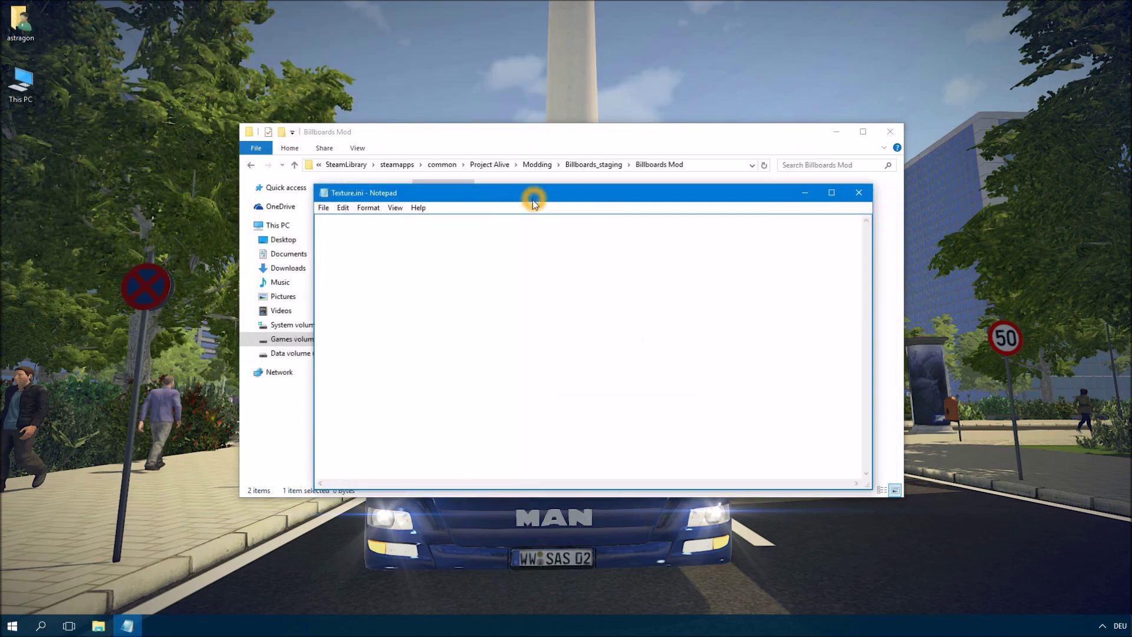
{"action": "left_click", "coordinate": [512, 280]}
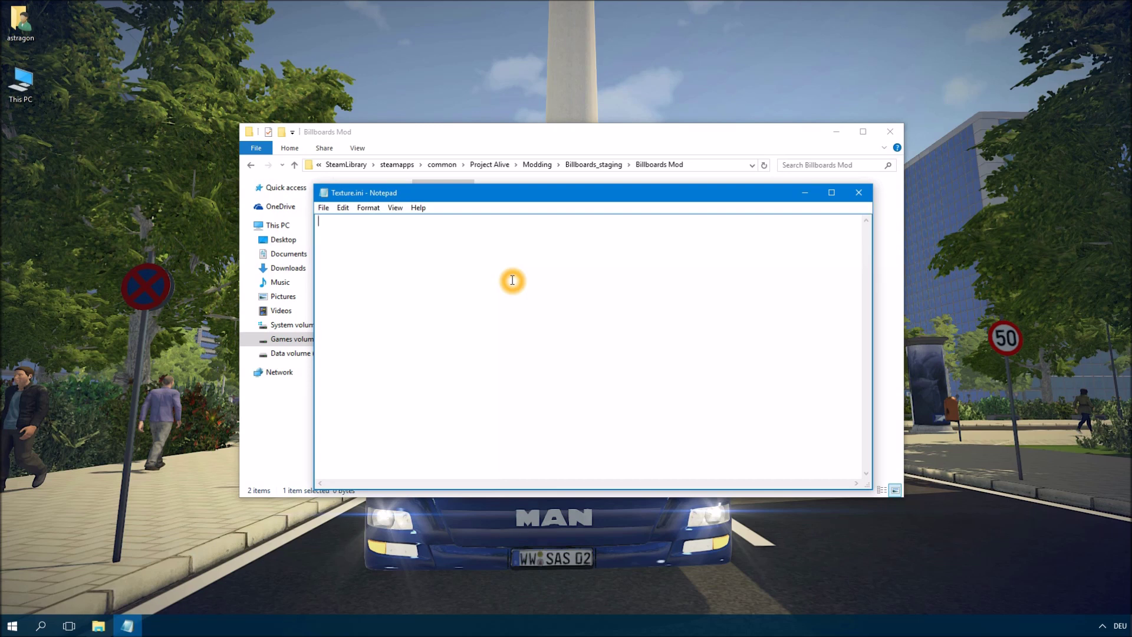
{"action": "type", "text": "[General]"}
{"action": "key", "text": "Return"}
{"action": "type", "text": "Name = astragon-Billboards "}
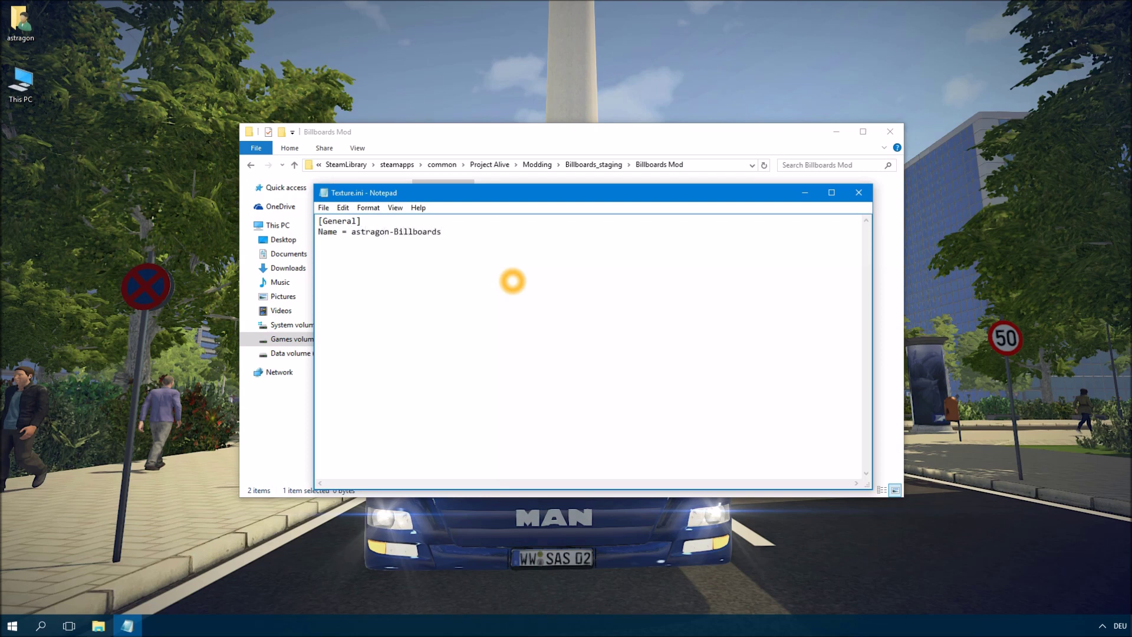
Add the lines Active=1 and BaseFolder = /Texture to Texture.ini, and close the file with its changes saved
{"action": "type", "text": "Active?1"}
{"action": "key", "text": "Left"}
{"action": "key", "text": "BackSpace"}
{"action": "type", "text": "="}
{"action": "key", "text": "Right"}
{"action": "type", "text": "BaseFolder = /Texture"}
{"action": "left_click", "coordinate": [858, 193]}
{"action": "left_click", "coordinate": [540, 331]}
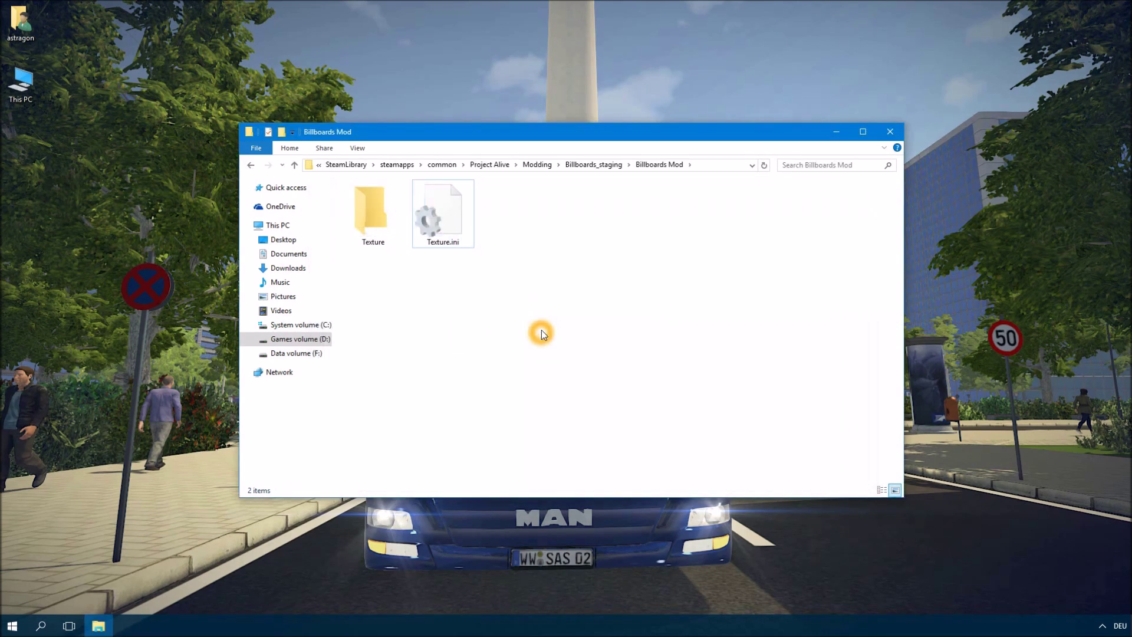
Open the mod's Texture folder, and open the TextureModPack folder from Downloads in a second window
{"action": "double_click", "coordinate": [373, 213]}
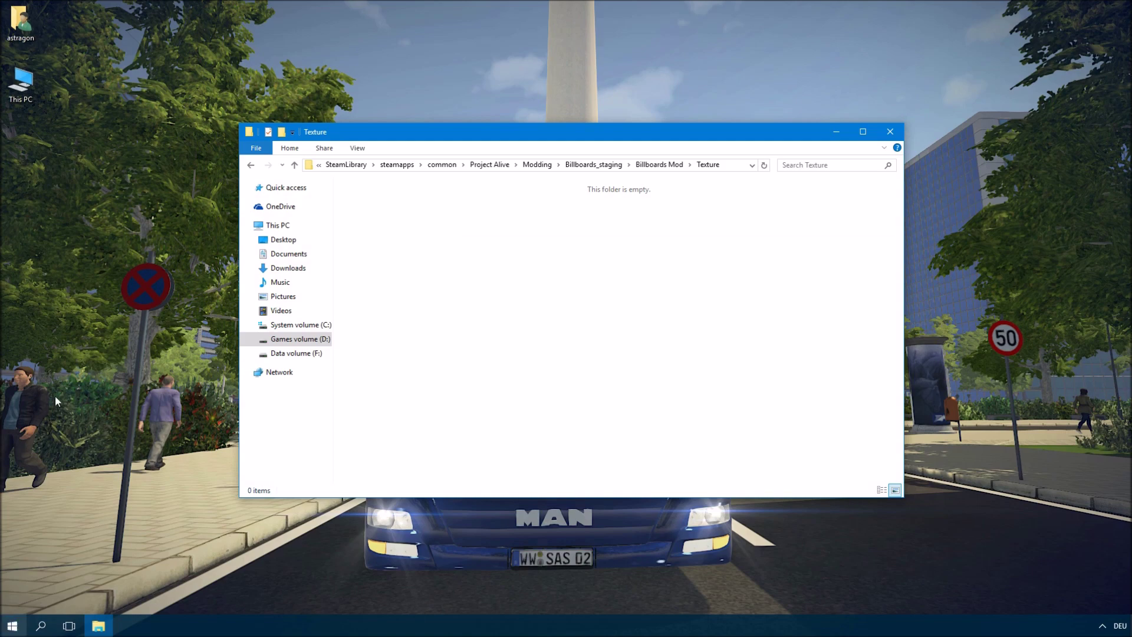
{"action": "double_click", "coordinate": [21, 22]}
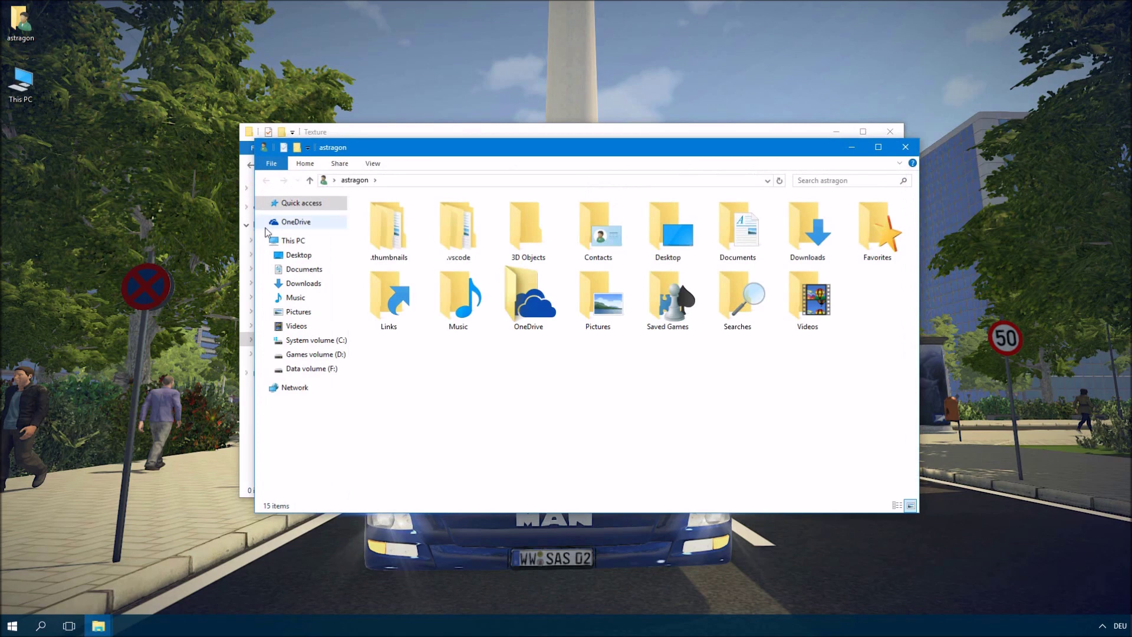
{"action": "left_click", "coordinate": [289, 284]}
{"action": "left_click", "coordinate": [401, 253]}
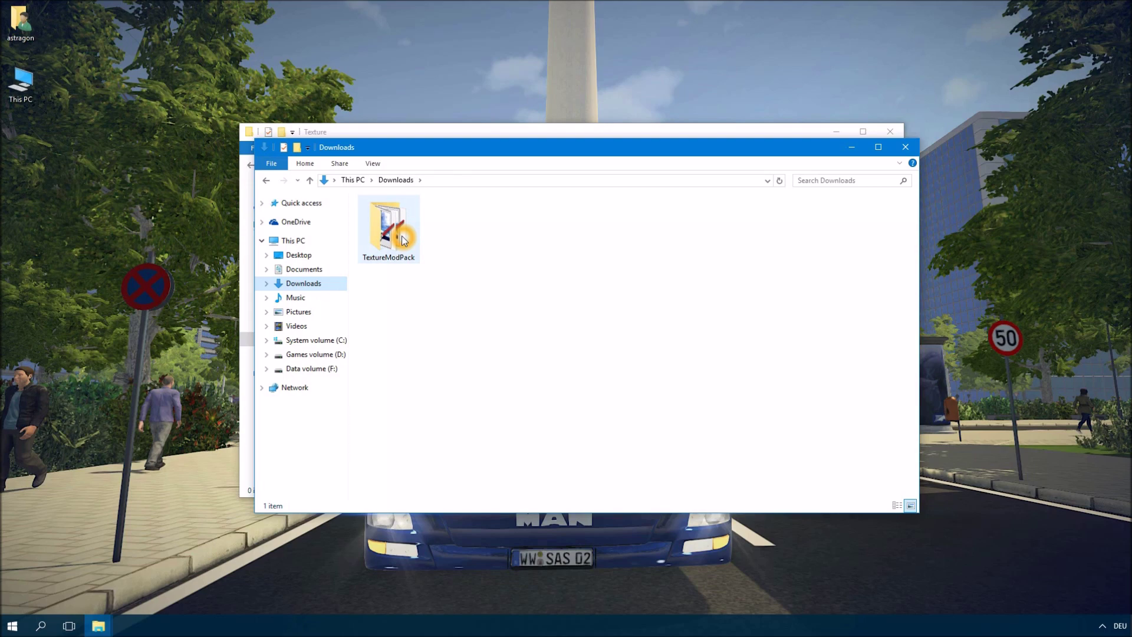
{"action": "double_click", "coordinate": [401, 239]}
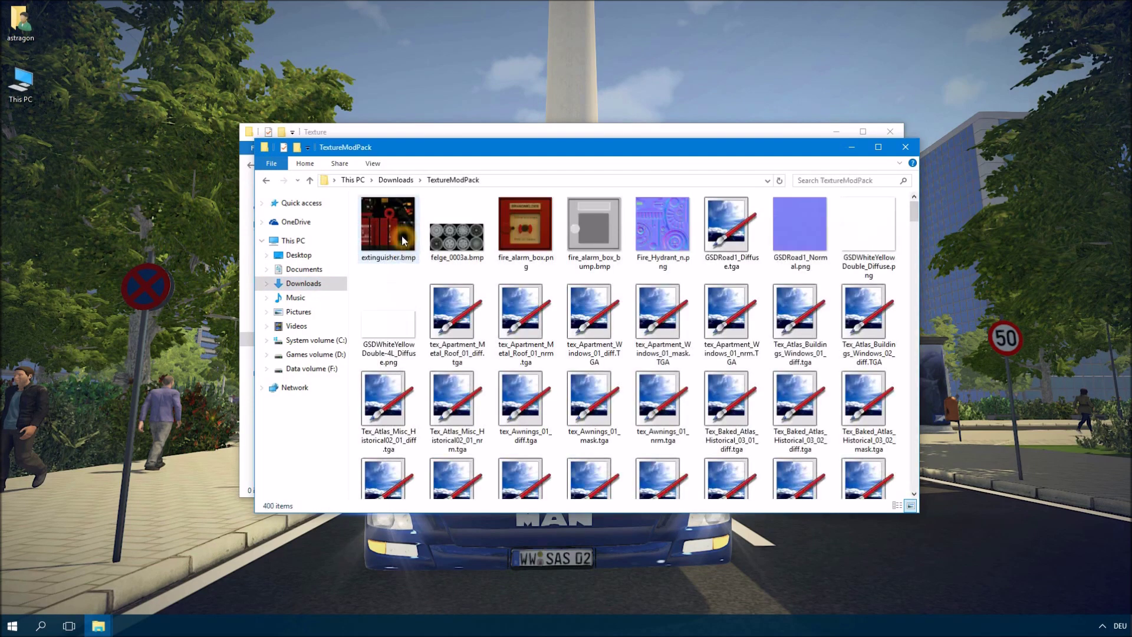
Search TextureModPack for Billboard and open Tex_props_Billboards_Ads.tga in paint.net
{"action": "left_click", "coordinate": [820, 181]}
{"action": "type", "text": "Billboard"}
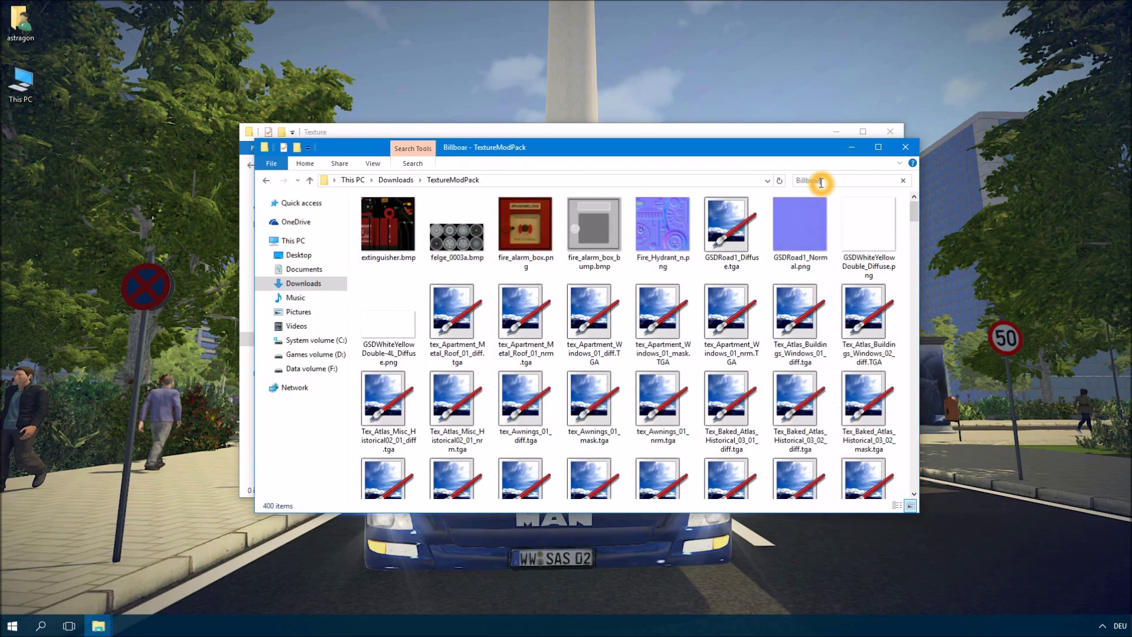
{"action": "left_click", "coordinate": [393, 241]}
{"action": "left_click", "coordinate": [393, 241]}
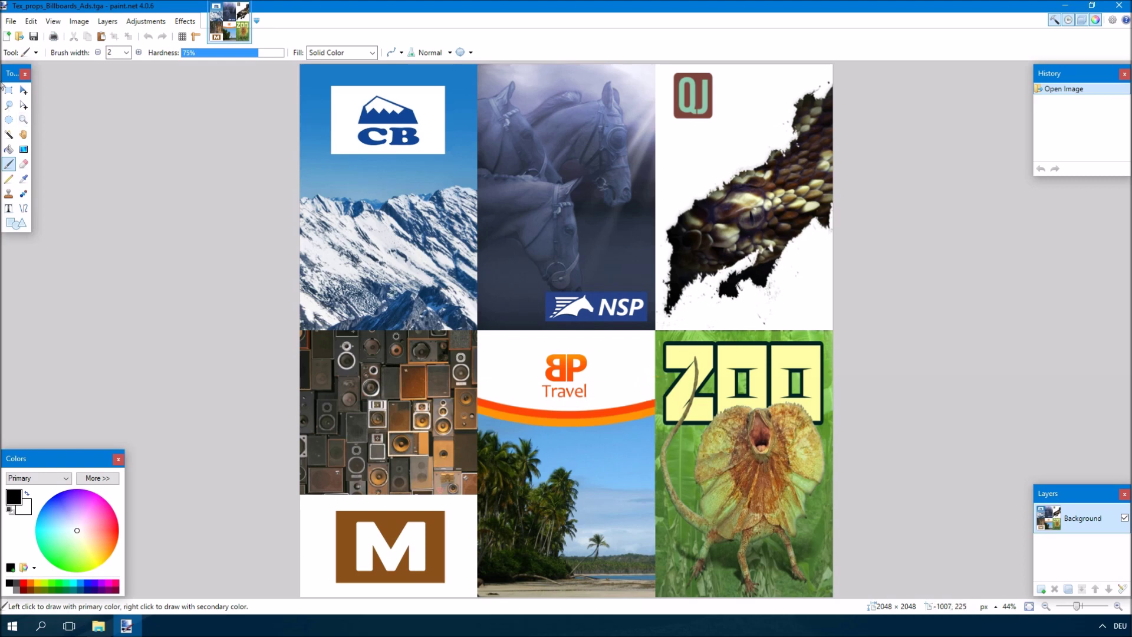
Start saving a copy of the billboard image, choosing Modding > Billboards_staging > Billboards Mod > Texture as the destination folder
{"action": "left_click", "coordinate": [11, 22]}
{"action": "left_click", "coordinate": [35, 117]}
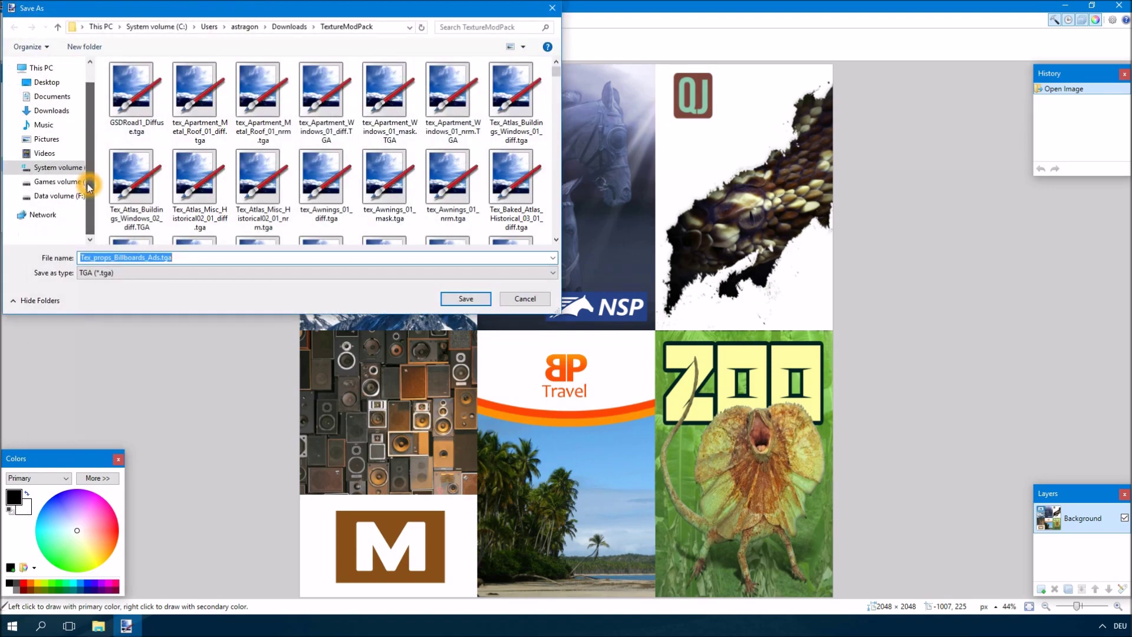
{"action": "left_click", "coordinate": [207, 115]}
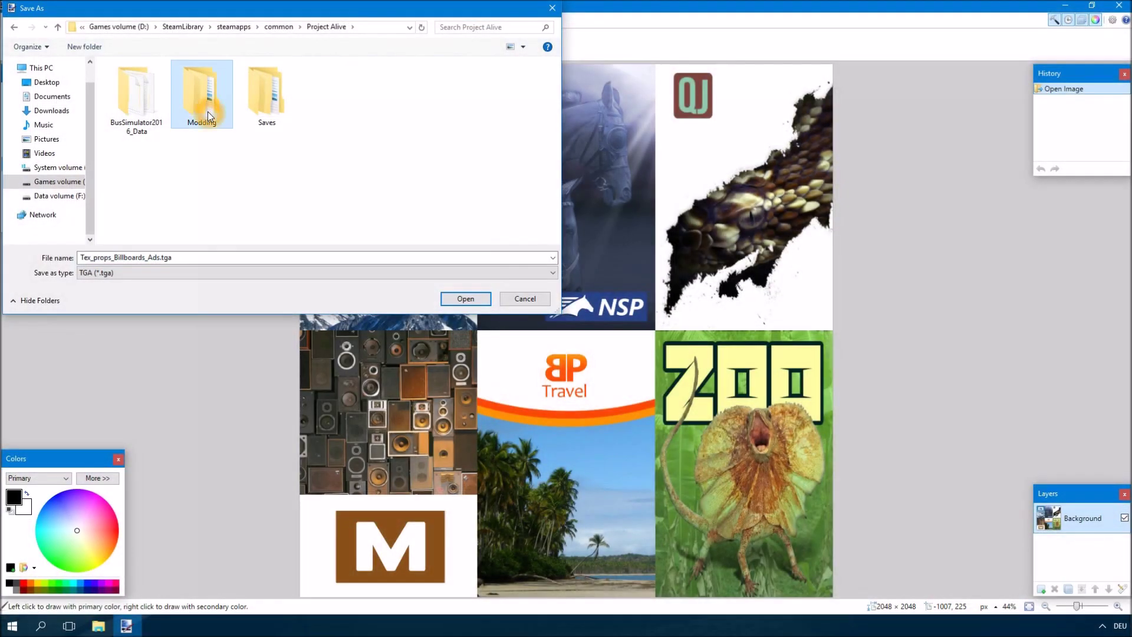
{"action": "double_click", "coordinate": [208, 114]}
{"action": "double_click", "coordinate": [136, 100]}
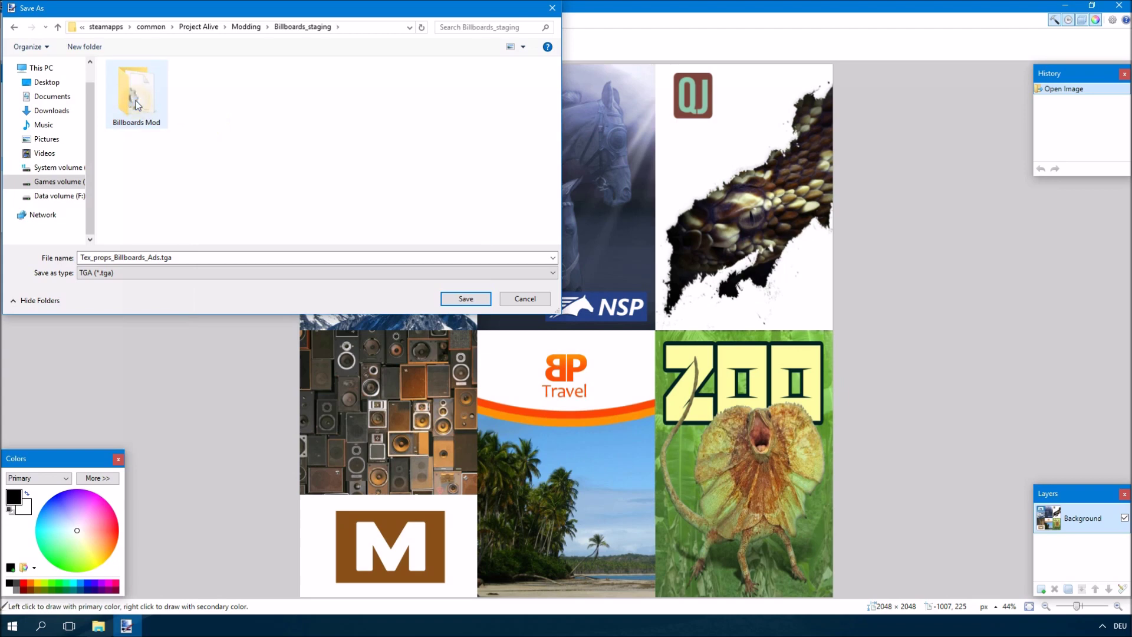
{"action": "double_click", "coordinate": [136, 100]}
{"action": "double_click", "coordinate": [135, 99]}
Save the billboard image in PNG format with the bit depth left on Auto-detect
{"action": "left_click", "coordinate": [162, 272]}
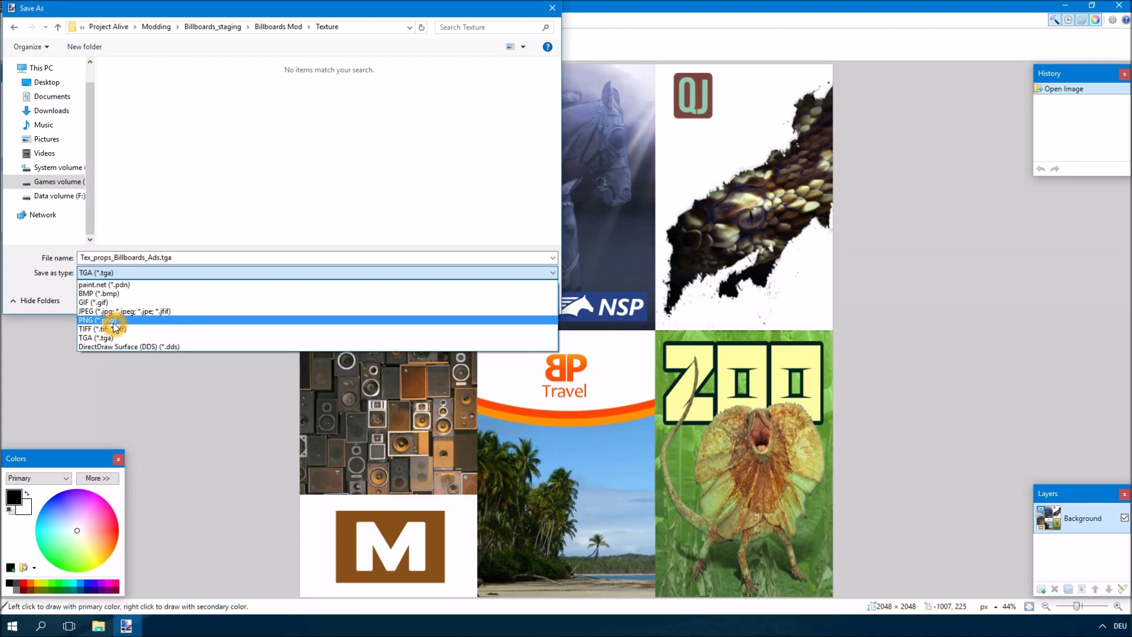
{"action": "left_click", "coordinate": [114, 321]}
{"action": "left_click", "coordinate": [444, 303]}
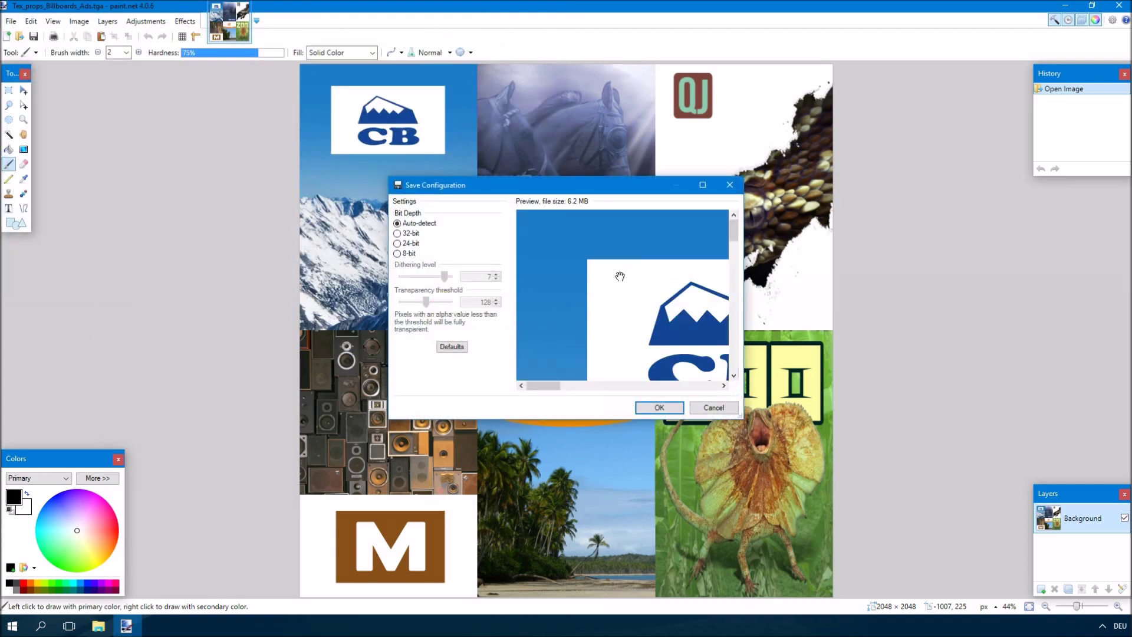
{"action": "scroll", "coordinate": [631, 297], "scroll_direction": "down", "scroll_amount": 3}
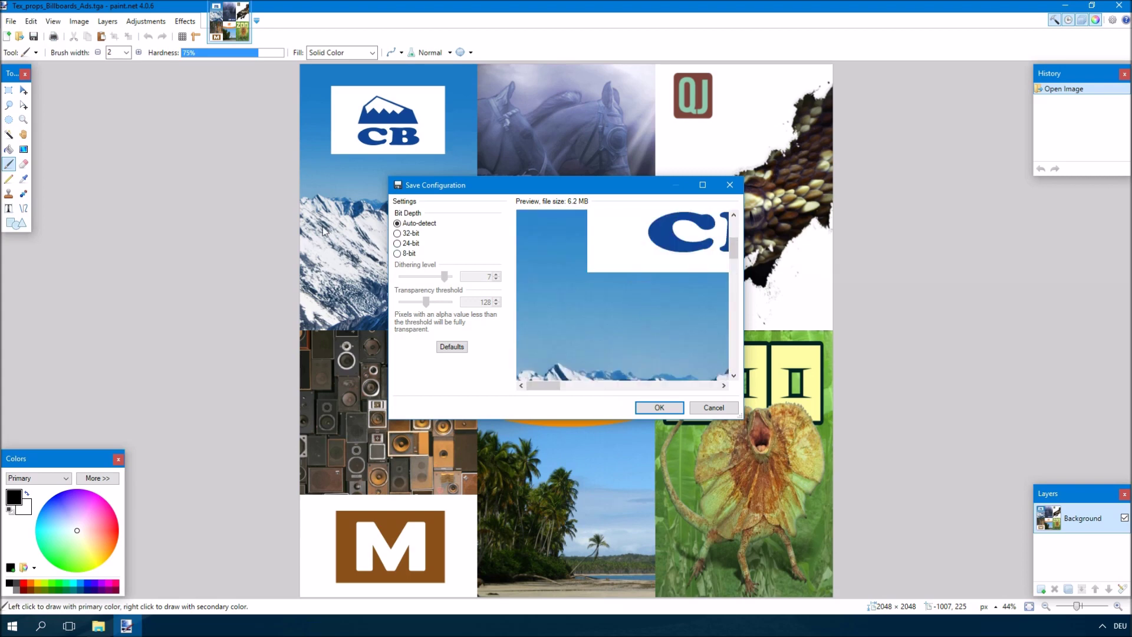
{"action": "left_click", "coordinate": [654, 408]}
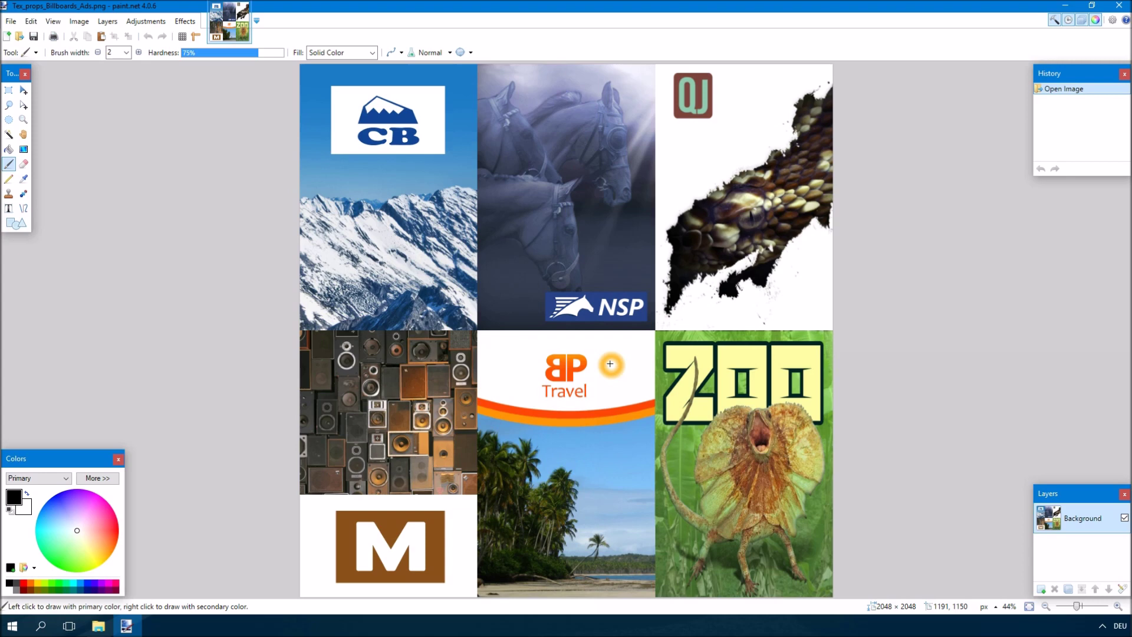
Open the six replacement images from the Billboards folder of My Bus-Simulator 16 Projects in paint.net
{"action": "left_click", "coordinate": [12, 626]}
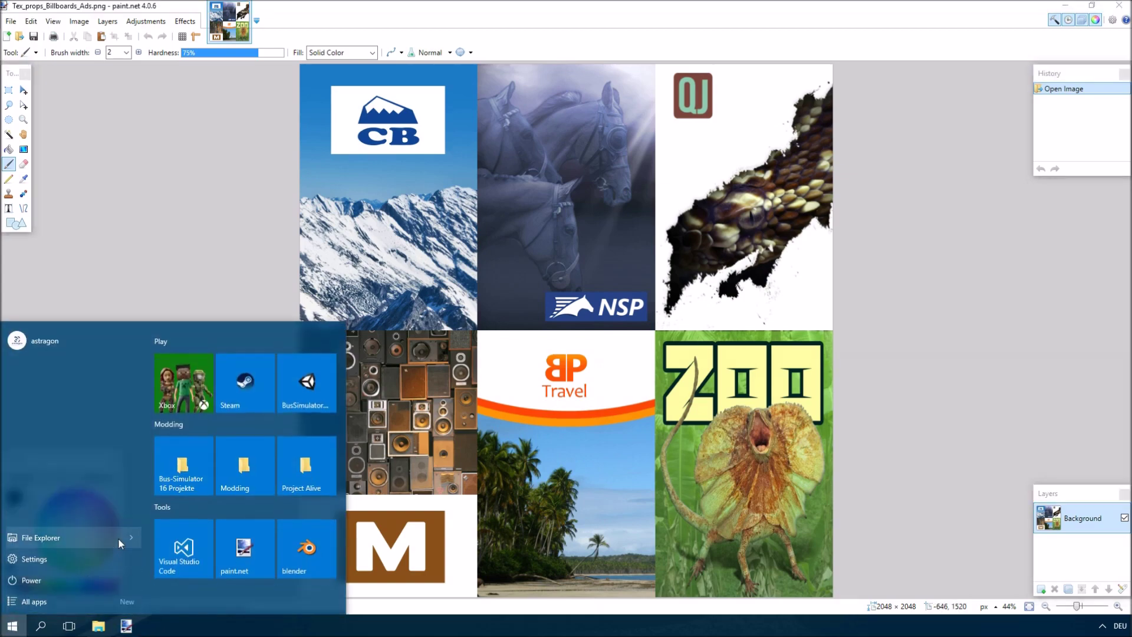
{"action": "left_click", "coordinate": [182, 474]}
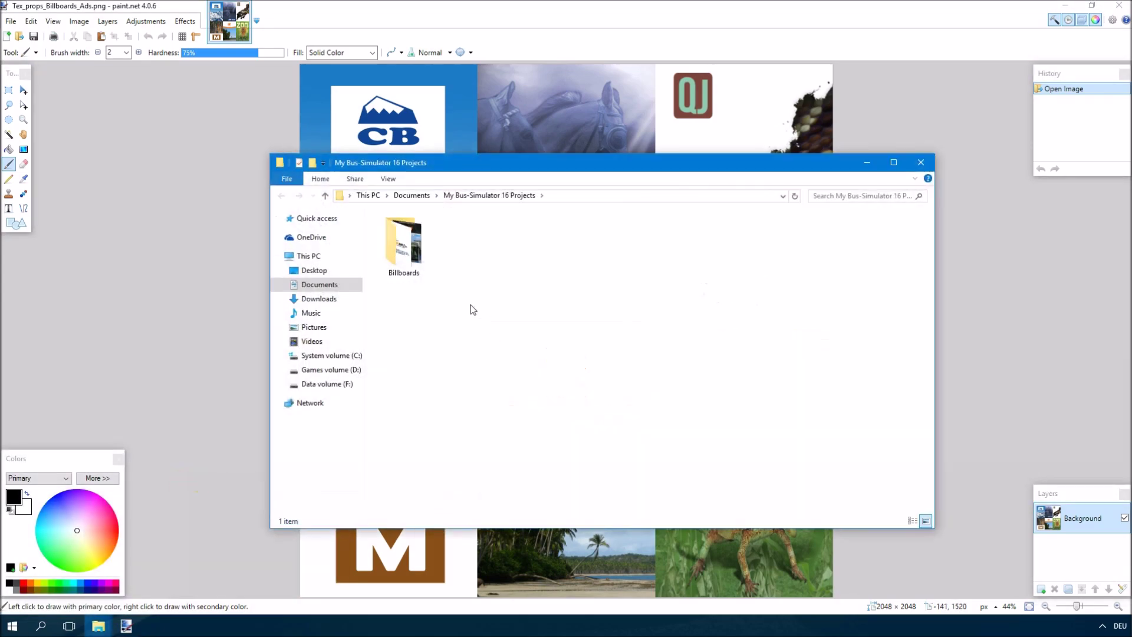
{"action": "double_click", "coordinate": [407, 244]}
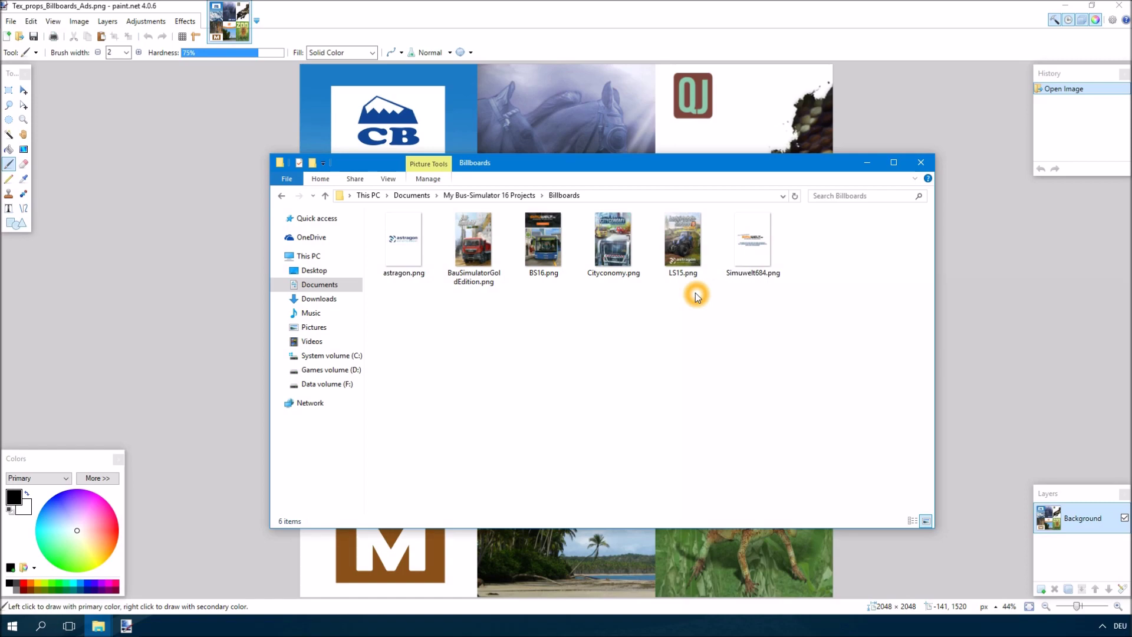
{"action": "left_click", "coordinate": [600, 29]}
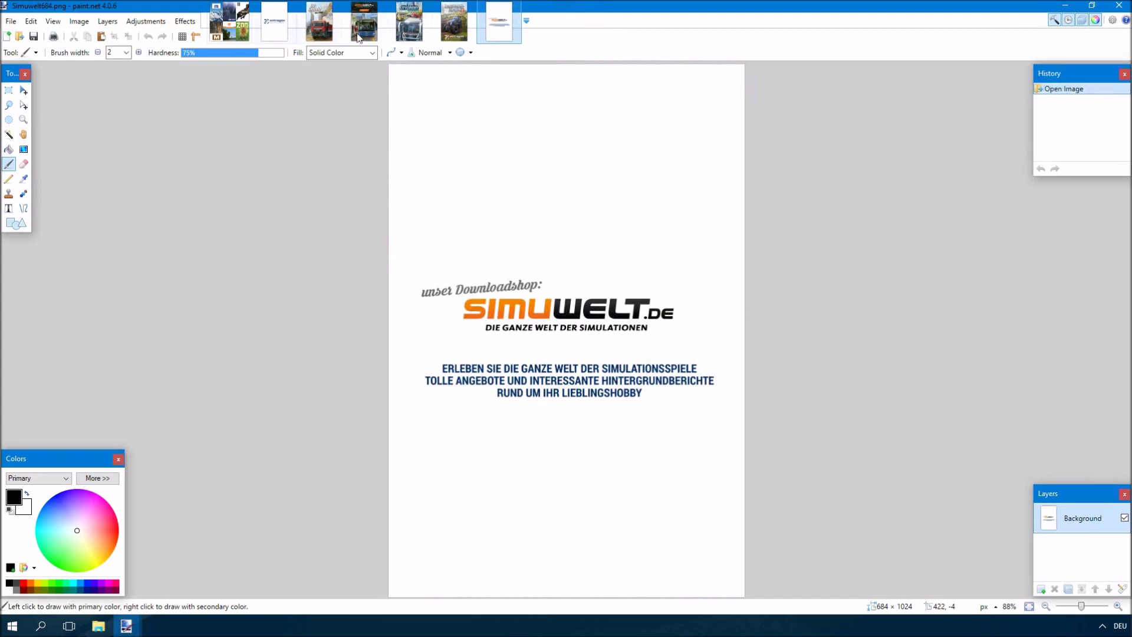
Measure the width of the NSP horse billboard in Tex_props_Billboards_Ads.png with a rectangular selection, and clear the selection
{"action": "left_click", "coordinate": [230, 31]}
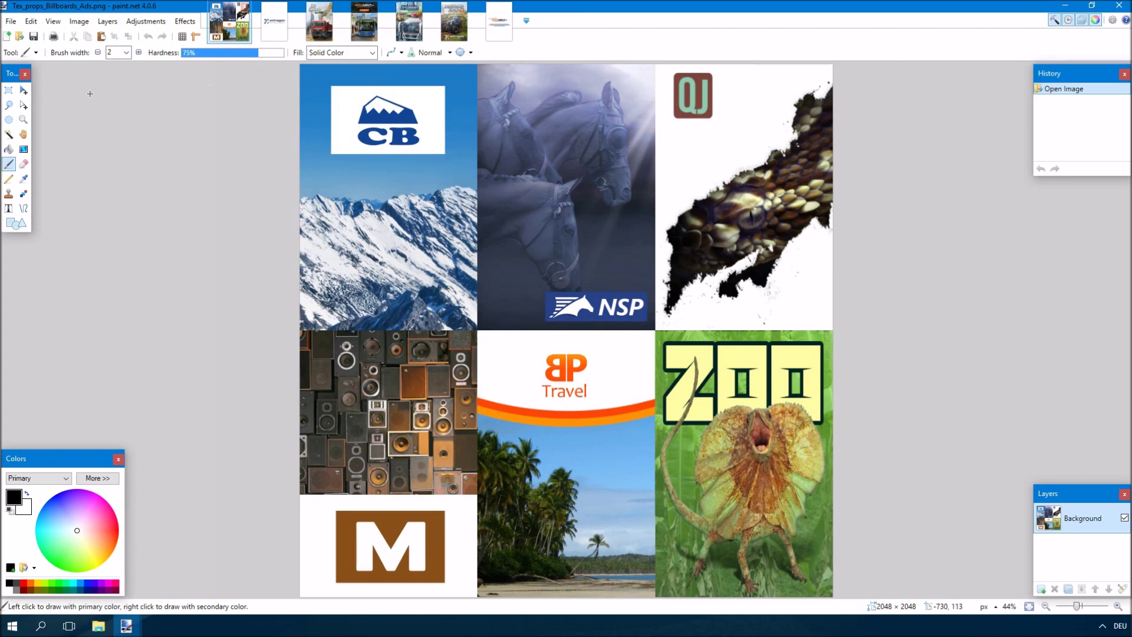
{"action": "left_click", "coordinate": [13, 91]}
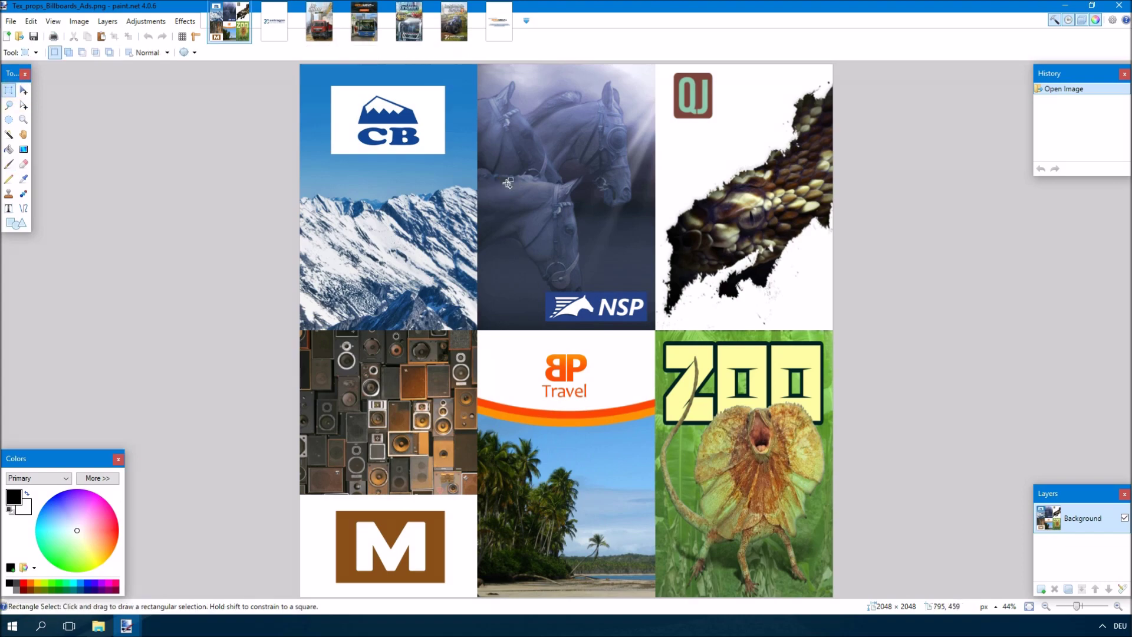
{"action": "scroll", "coordinate": [413, 177], "scroll_direction": "up", "scroll_amount": 5}
{"action": "scroll", "coordinate": [398, 217], "scroll_direction": "up", "scroll_amount": 3}
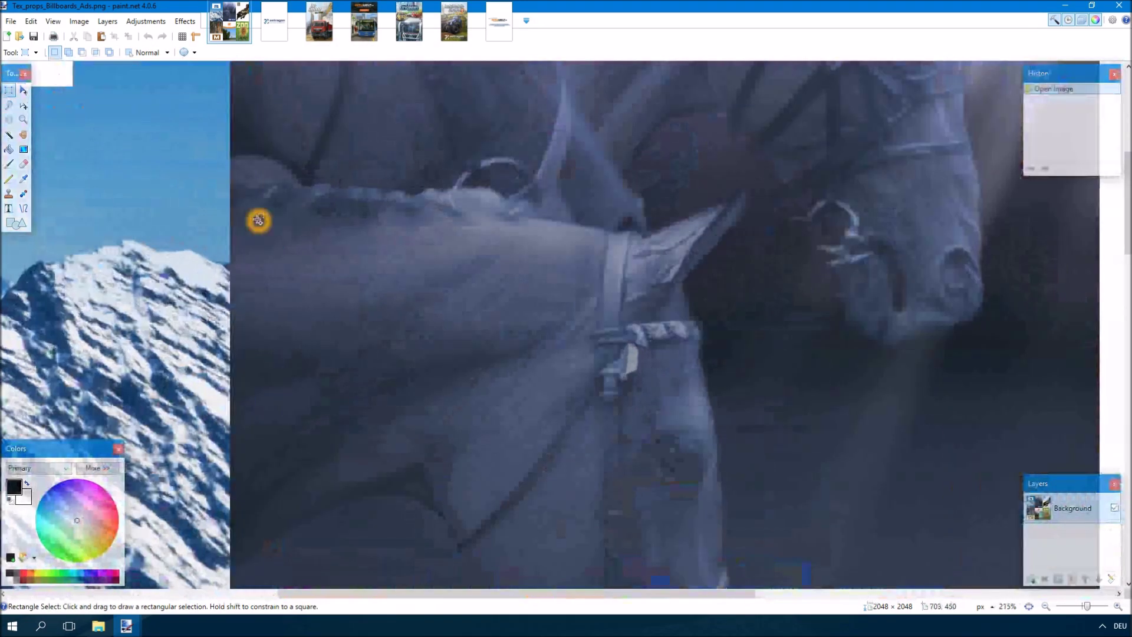
{"action": "left_click_drag", "start_coordinate": [233, 222], "coordinate": [1099, 262]}
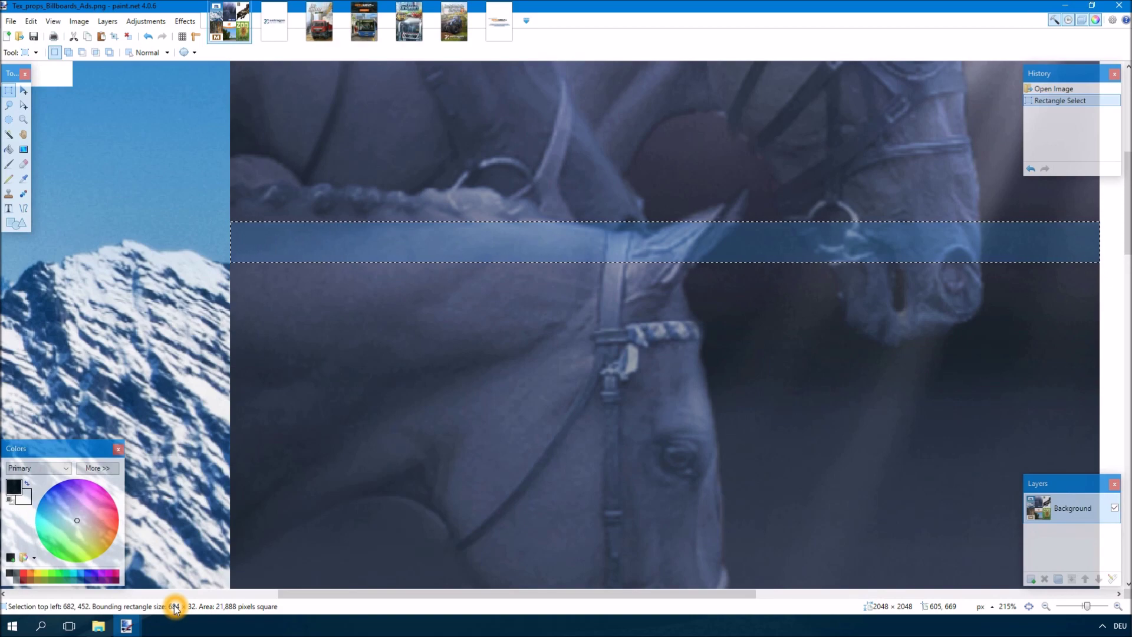
{"action": "left_click", "coordinate": [435, 361]}
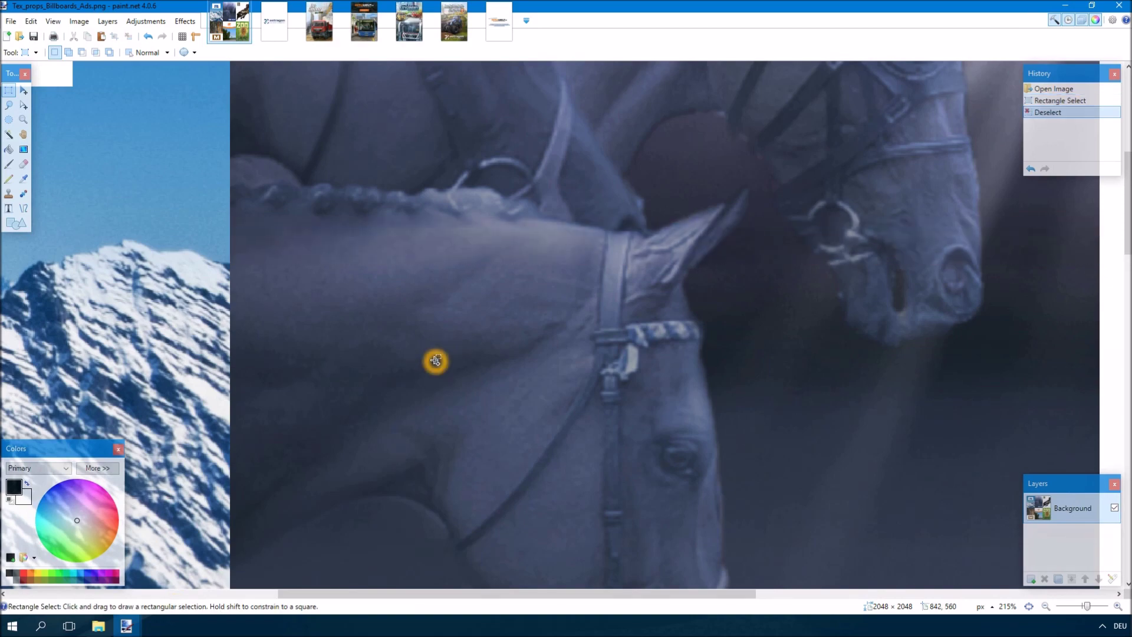
{"action": "scroll", "coordinate": [435, 360], "scroll_direction": "down", "scroll_amount": 5}
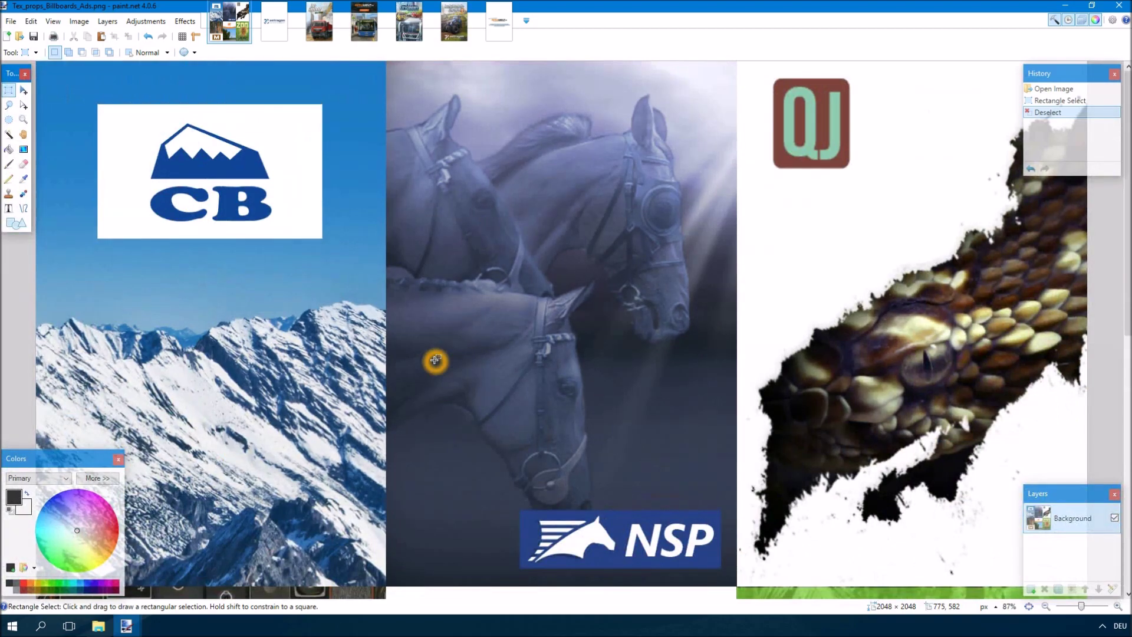
{"action": "scroll", "coordinate": [435, 360], "scroll_direction": "down", "scroll_amount": 3}
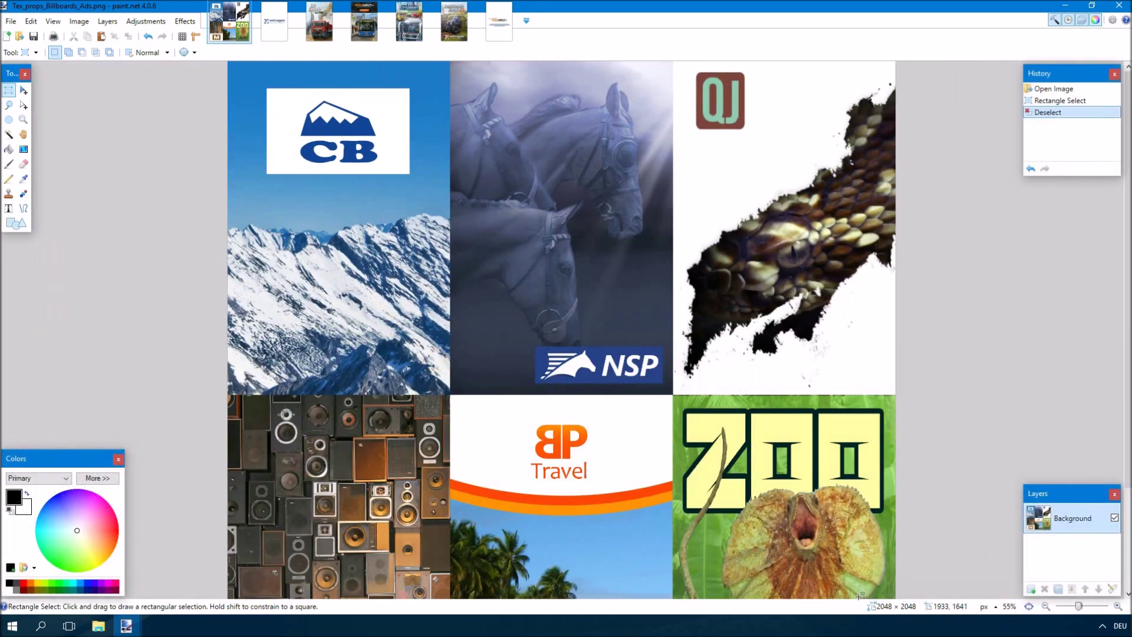
{"action": "scroll", "coordinate": [927, 492], "scroll_direction": "down", "scroll_amount": 1}
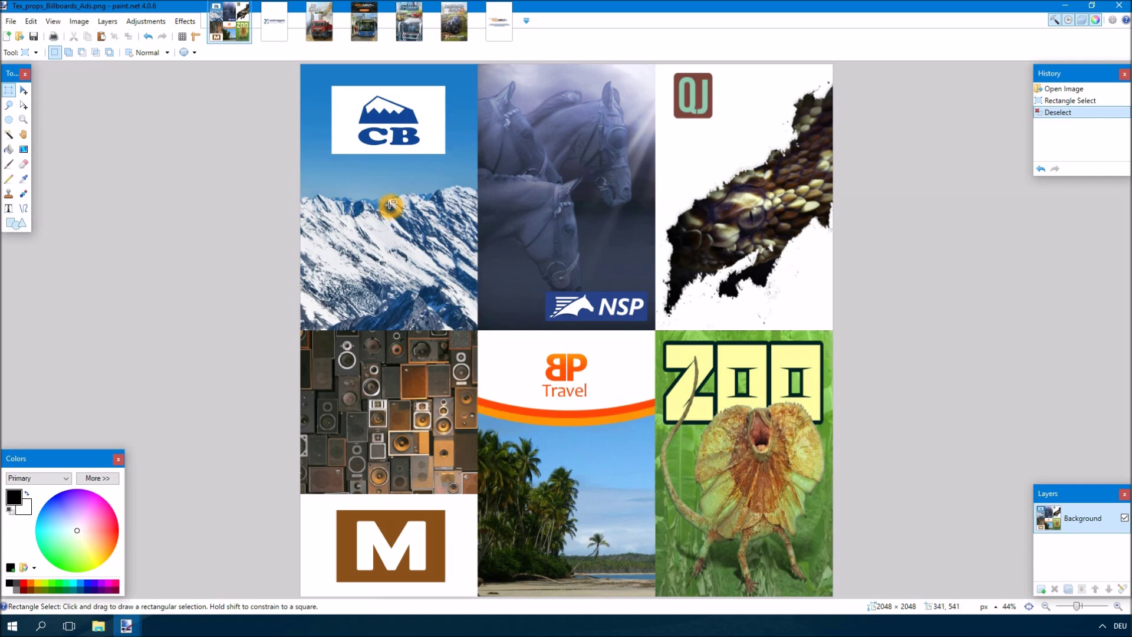
{"action": "left_click", "coordinate": [550, 129]}
{"action": "left_click", "coordinate": [554, 205]}
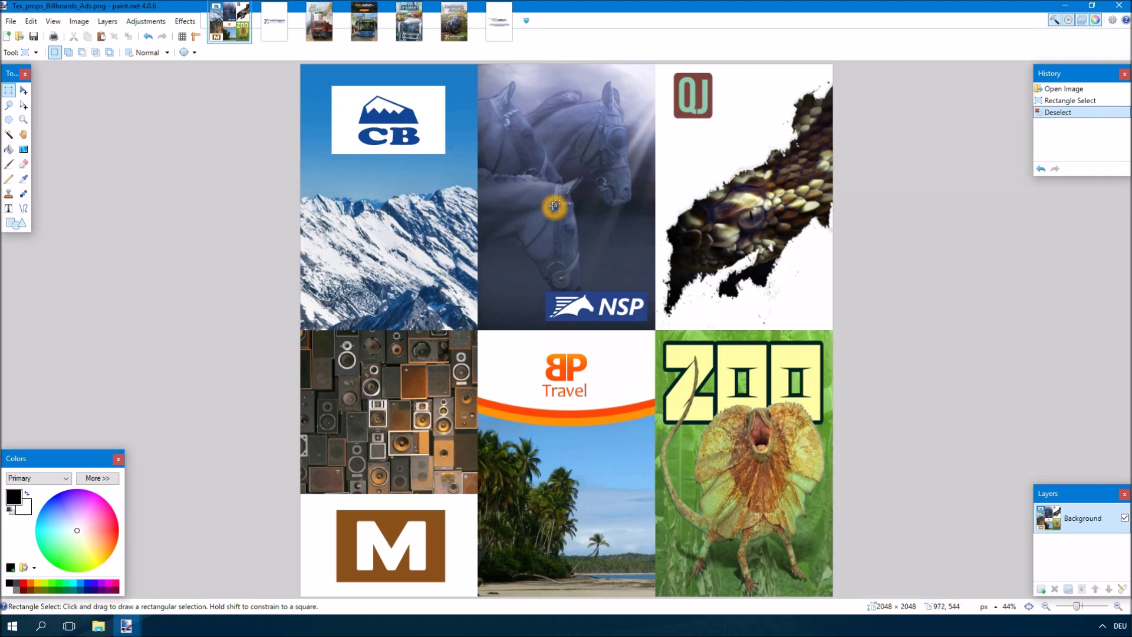
{"action": "left_click", "coordinate": [749, 170]}
{"action": "left_click", "coordinate": [349, 455]}
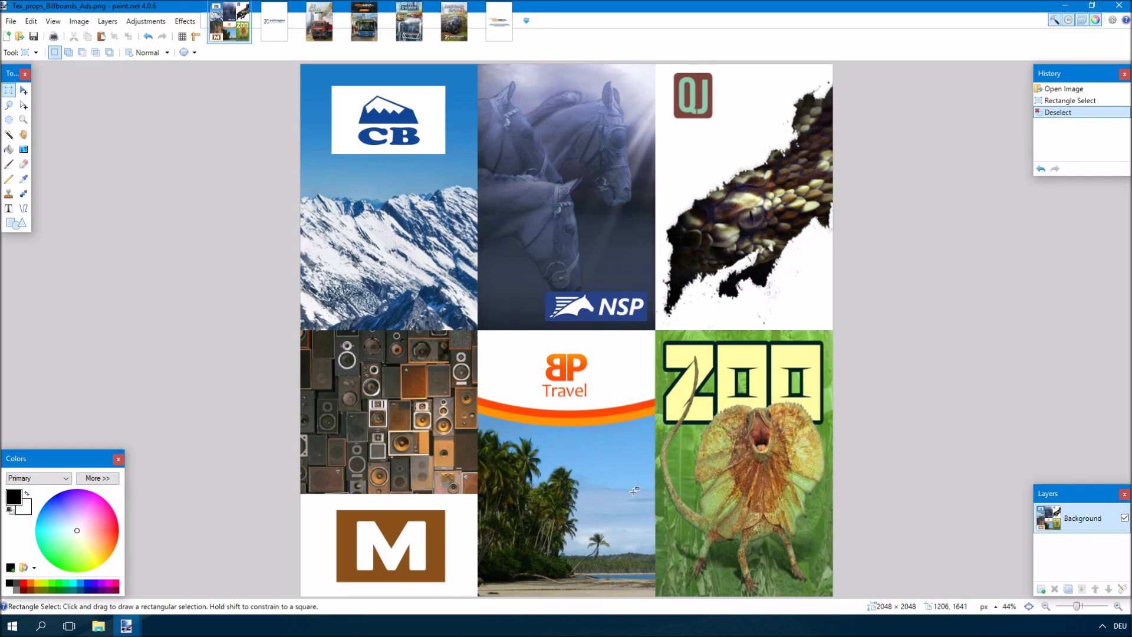
{"action": "left_click", "coordinate": [760, 439]}
Set the canvas width of astragon.png to 682 pixels with the anchor in the middle
{"action": "left_click", "coordinate": [287, 35]}
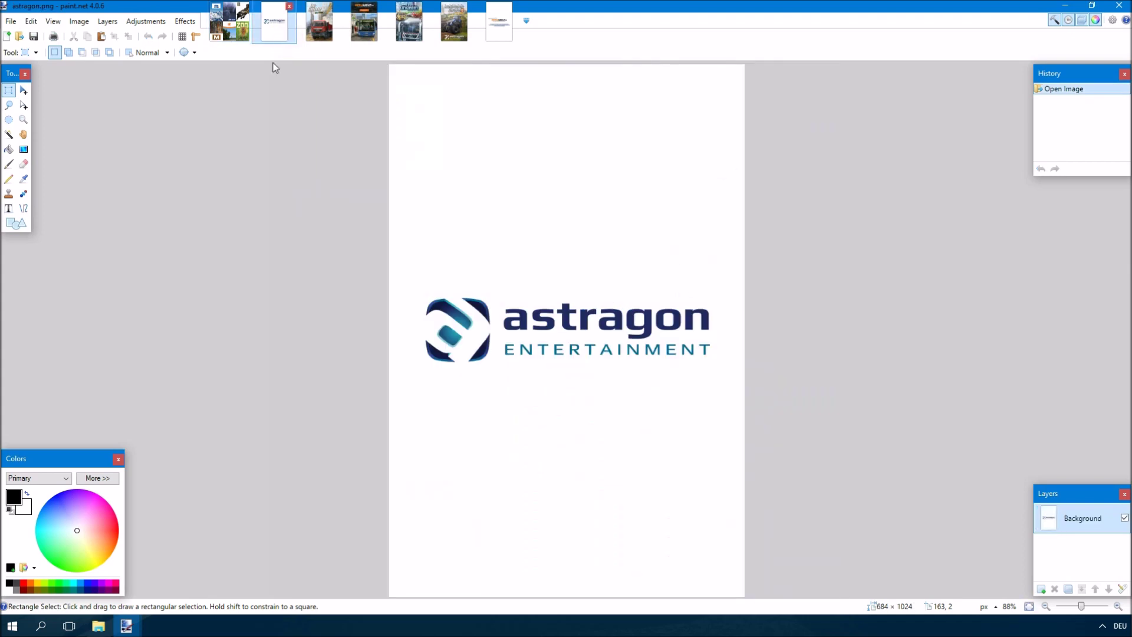
{"action": "left_click", "coordinate": [79, 22]}
{"action": "left_click", "coordinate": [96, 62]}
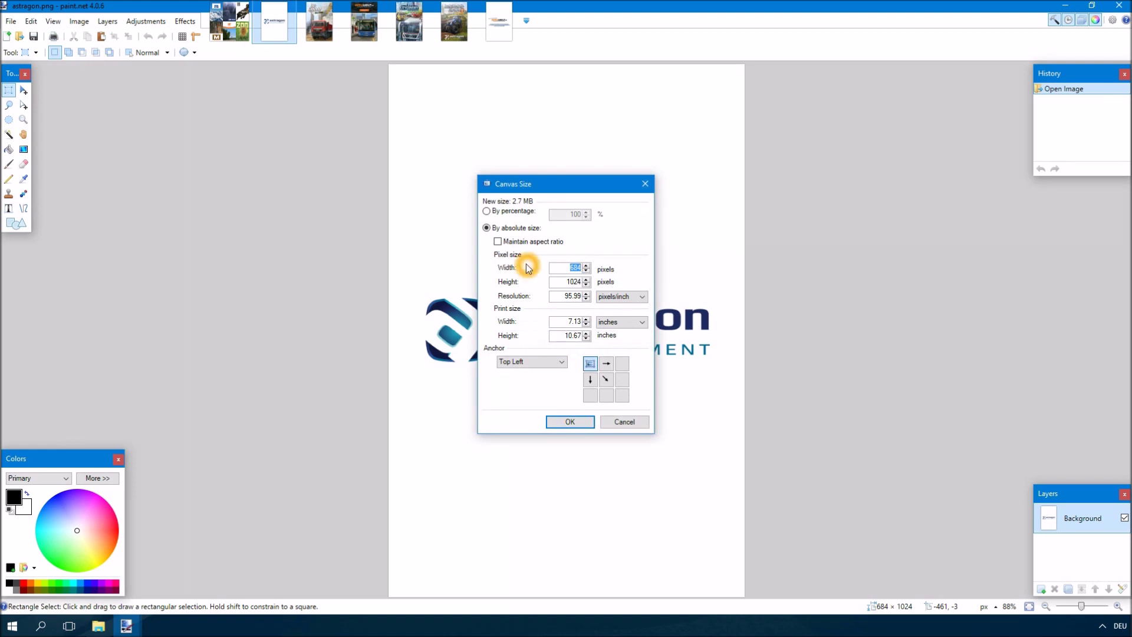
{"action": "left_click", "coordinate": [573, 268]}
{"action": "left_click", "coordinate": [606, 379]}
{"action": "left_click", "coordinate": [570, 422]}
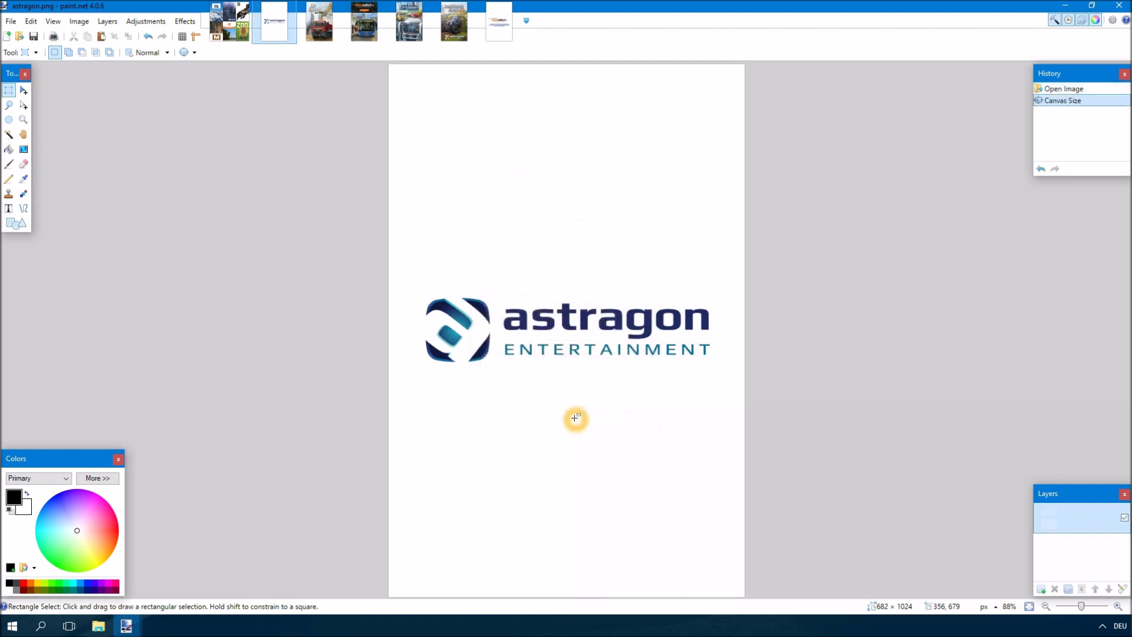
Copy the whole astragon image into the billboard texture's top-left tile, and clear the selection
{"action": "key", "text": "ctrl+a"}
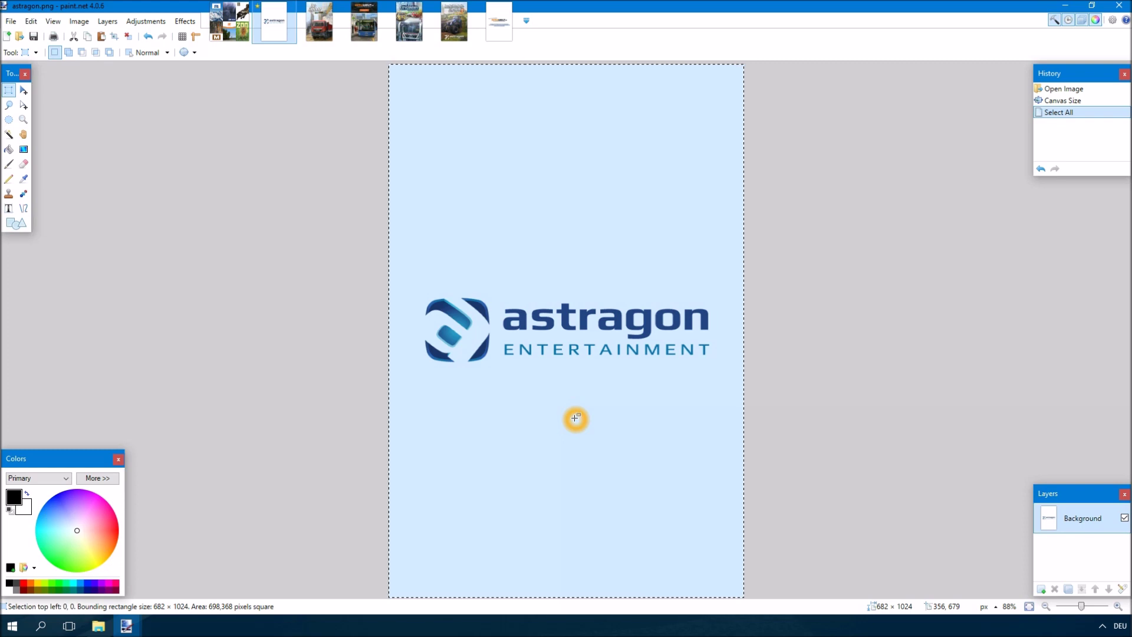
{"action": "left_click", "coordinate": [229, 23]}
{"action": "left_click", "coordinate": [205, 223]}
{"action": "key", "text": "ctrl+v"}
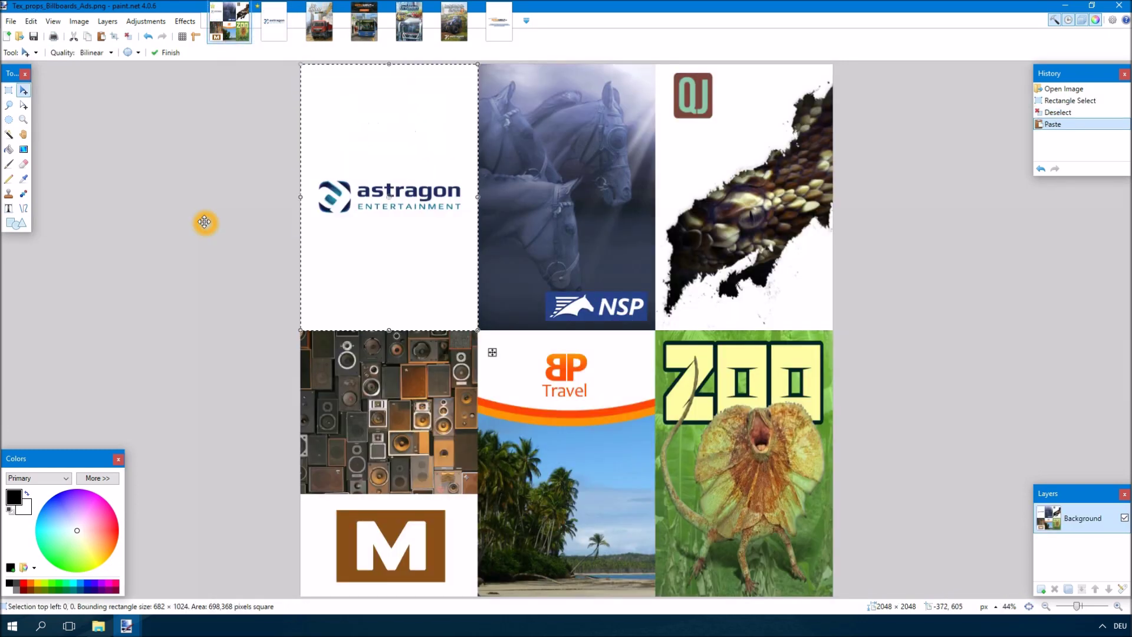
{"action": "key", "text": "ctrl+d"}
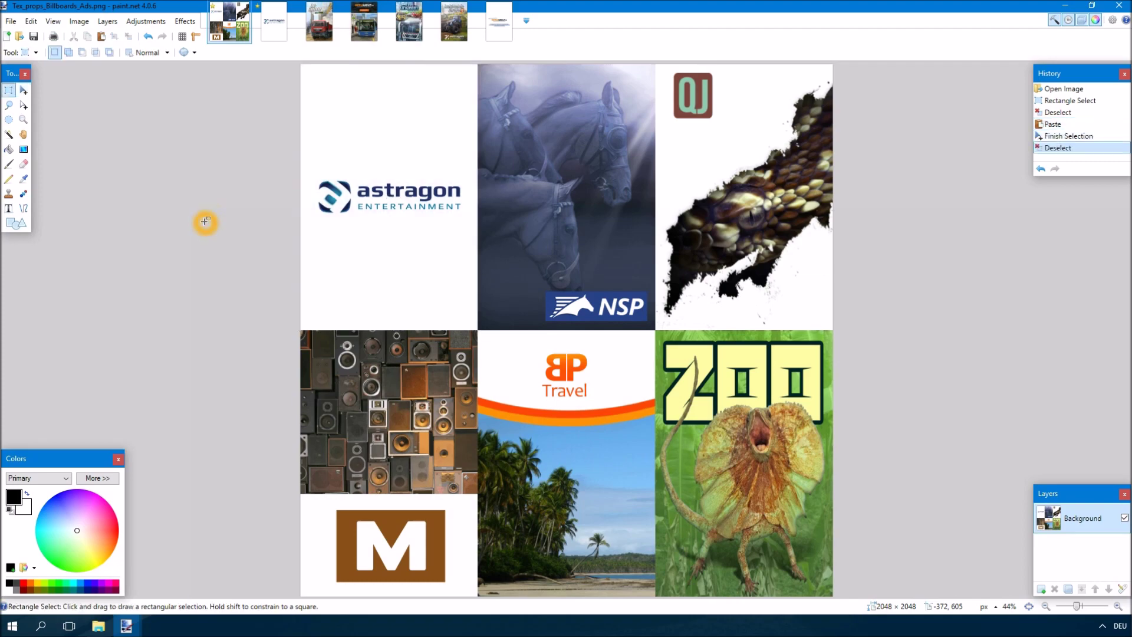
Copy the whole BauSimulatorGoldEdition.png image and paste it into the billboard texture
{"action": "key", "text": "ctrl+Tab"}
{"action": "key", "text": "ctrl+Tab"}
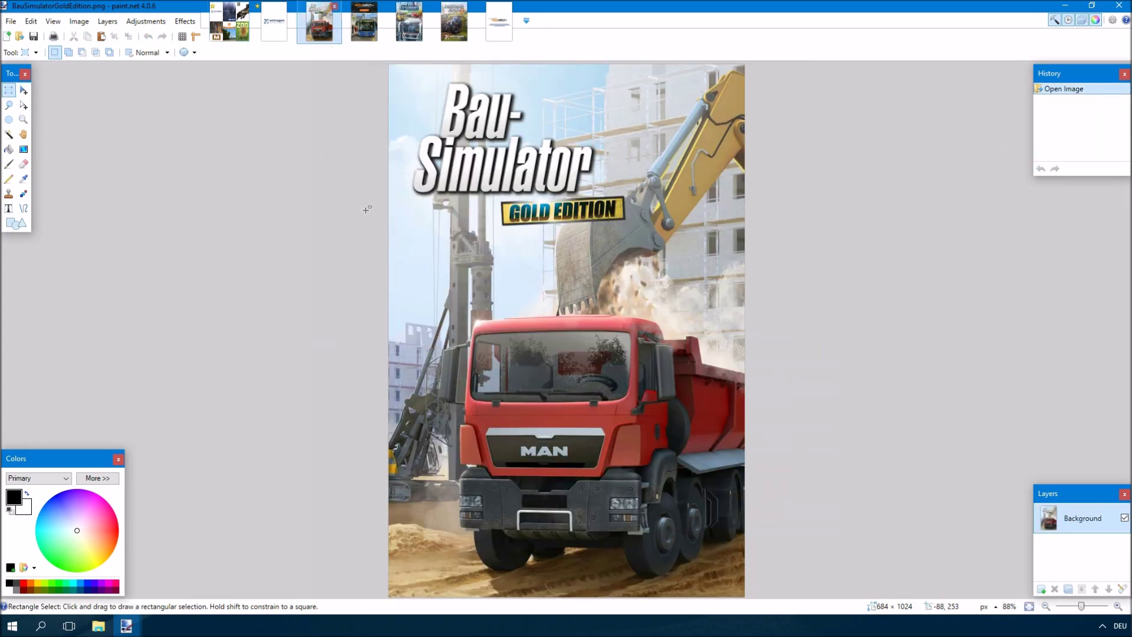
{"action": "key", "text": "ctrl+a"}
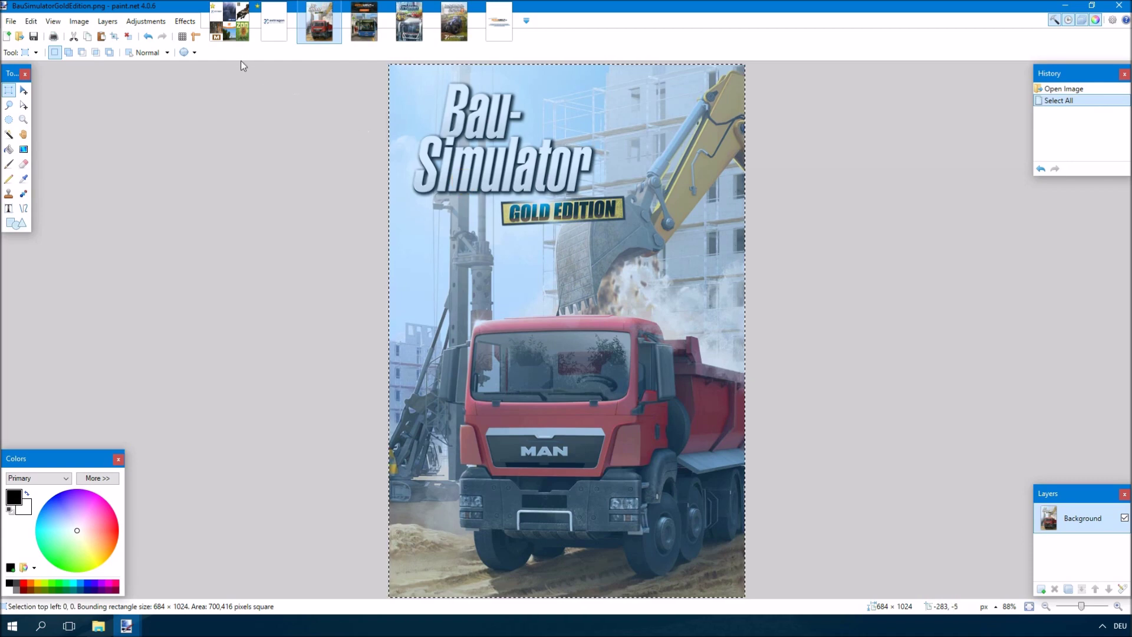
{"action": "key", "text": "ctrl+c"}
{"action": "left_click", "coordinate": [230, 22]}
{"action": "key", "text": "ctrl+v"}
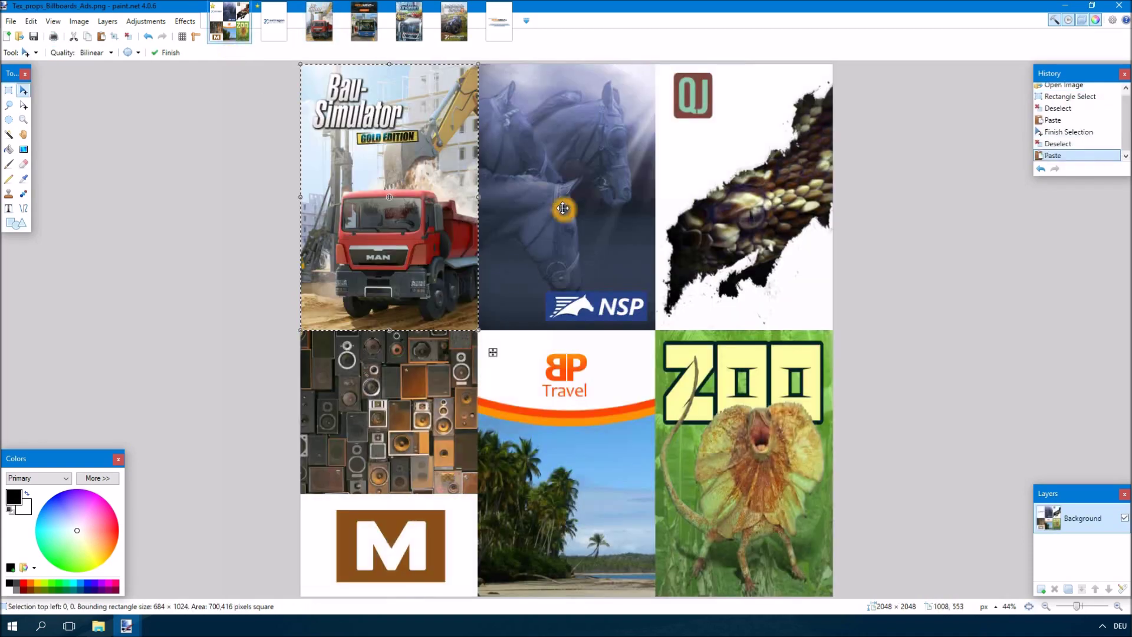
Move the pasted Bau-Simulator image onto the top-middle tile, with its top-left corner at 682, 0, and clear the selection
{"action": "left_click_drag", "start_coordinate": [376, 108], "coordinate": [549, 119]}
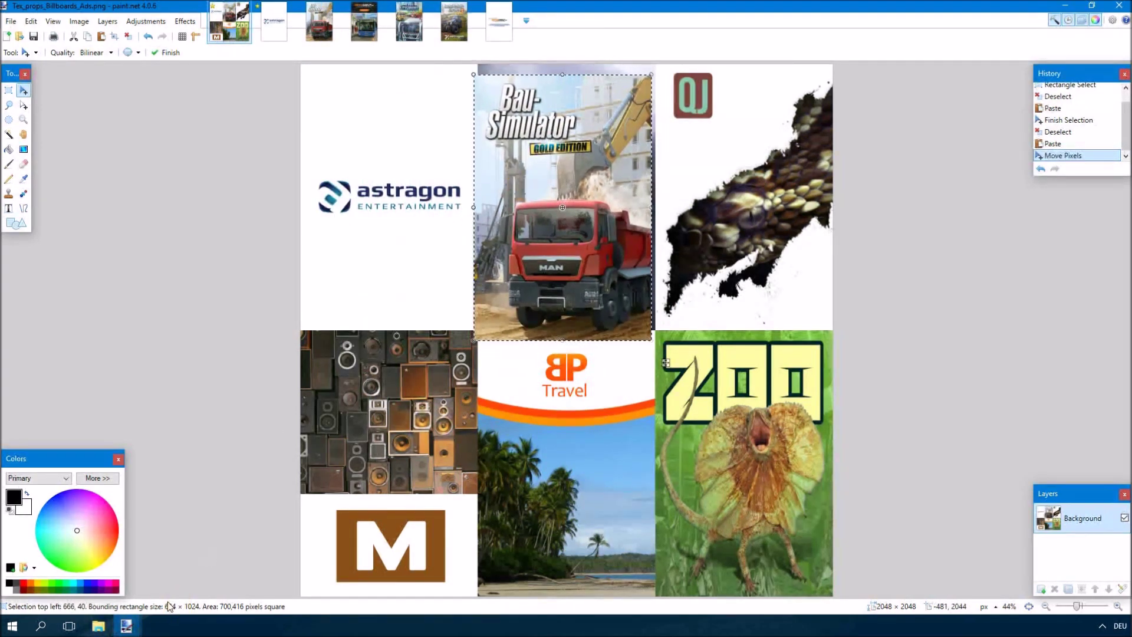
{"action": "left_click_drag", "start_coordinate": [605, 235], "coordinate": [574, 265]}
{"action": "scroll", "coordinate": [525, 83], "scroll_direction": "up", "scroll_amount": 5}
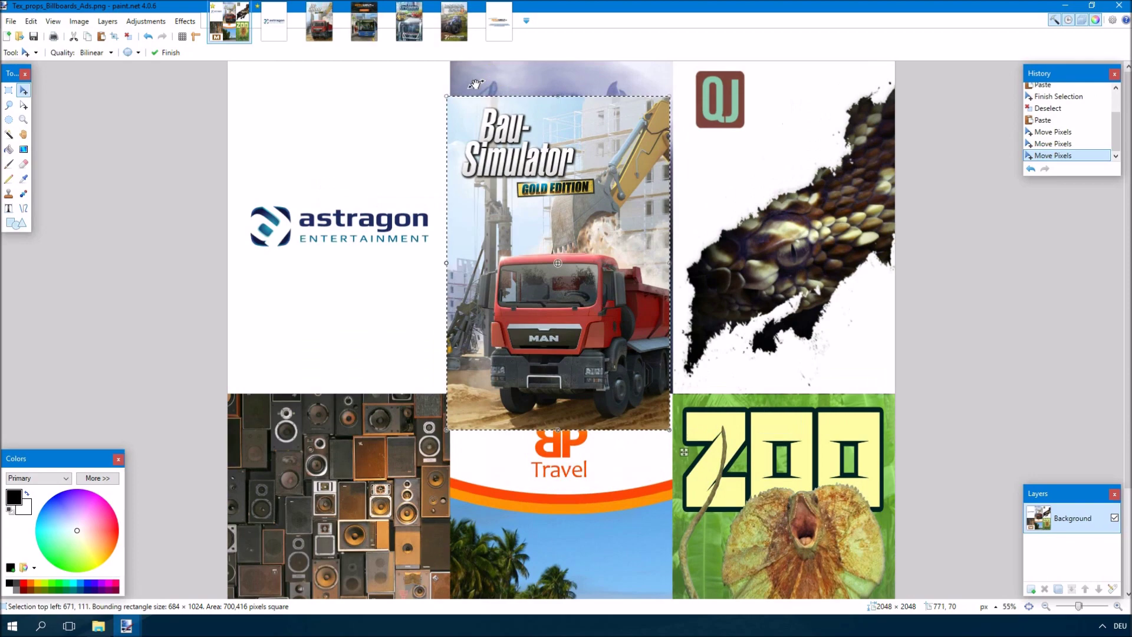
{"action": "scroll", "coordinate": [350, 107], "scroll_direction": "up", "scroll_amount": 5}
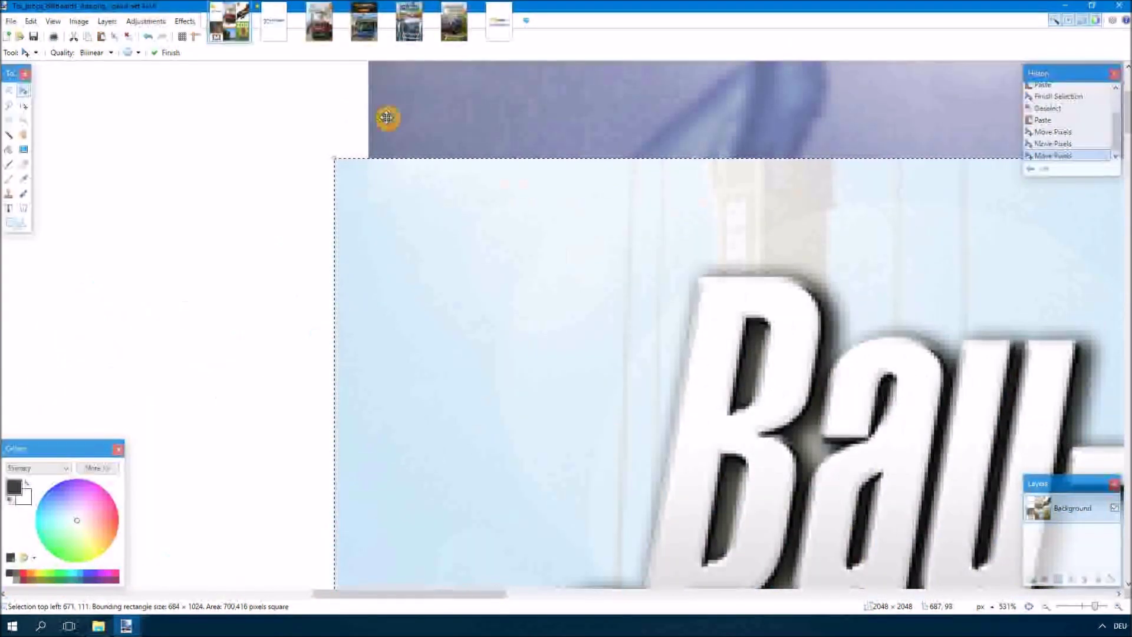
{"action": "scroll", "coordinate": [448, 177], "scroll_direction": "up", "scroll_amount": 3}
{"action": "left_click_drag", "start_coordinate": [417, 455], "coordinate": [391, 112]}
{"action": "left_click", "coordinate": [294, 164]}
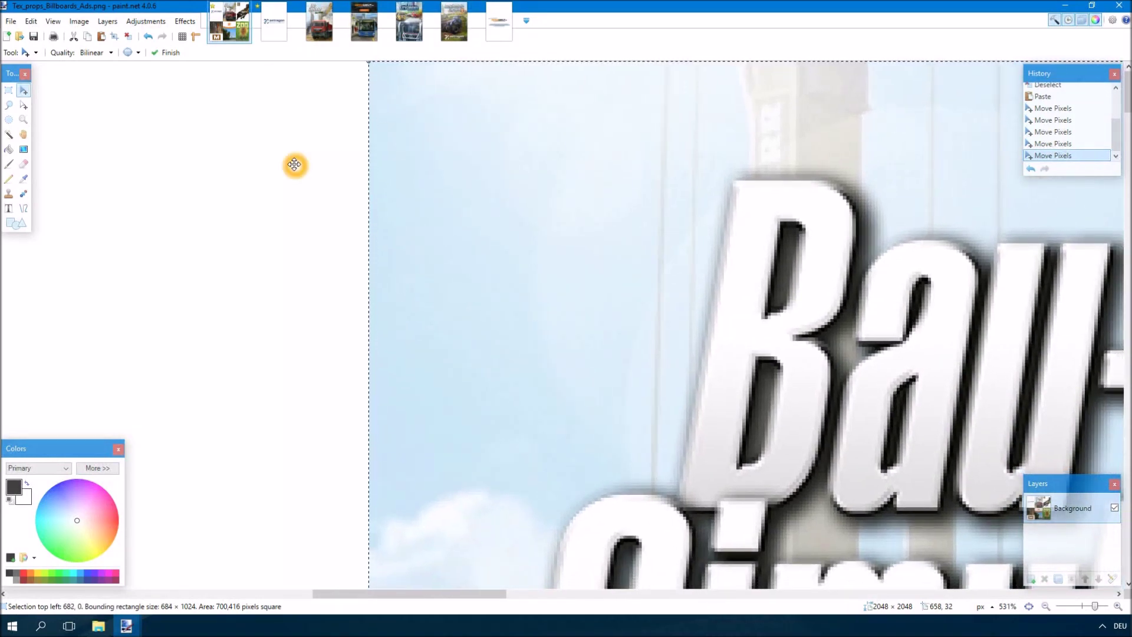
{"action": "key", "text": "s"}
{"action": "left_click", "coordinate": [294, 164]}
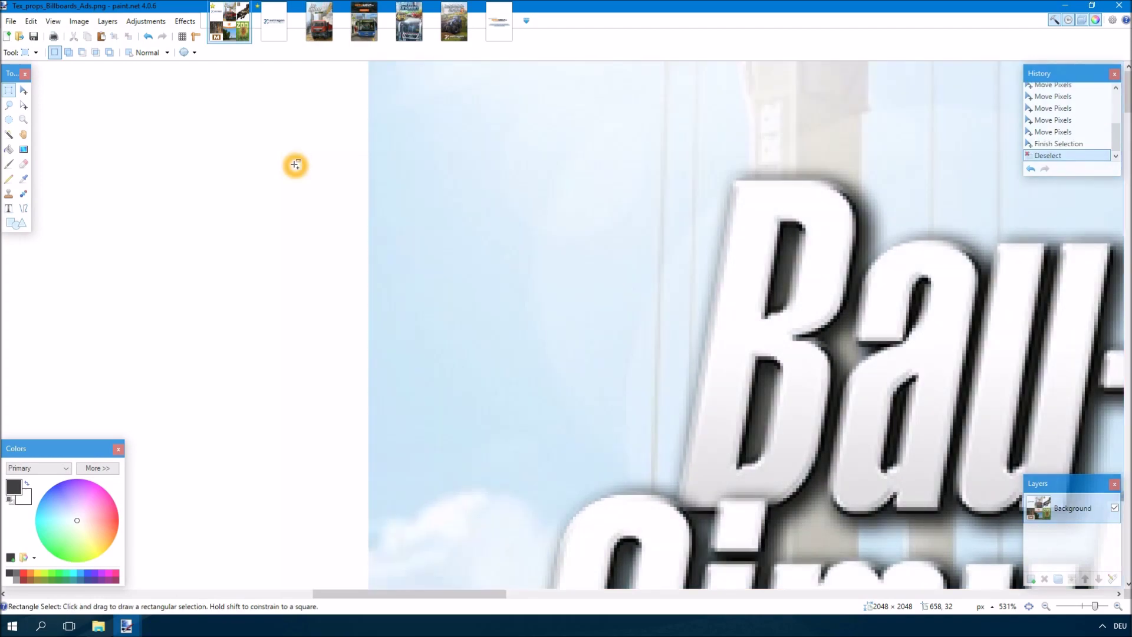
{"action": "scroll", "coordinate": [294, 165], "scroll_direction": "down", "scroll_amount": 5}
{"action": "scroll", "coordinate": [294, 164], "scroll_direction": "down", "scroll_amount": 3}
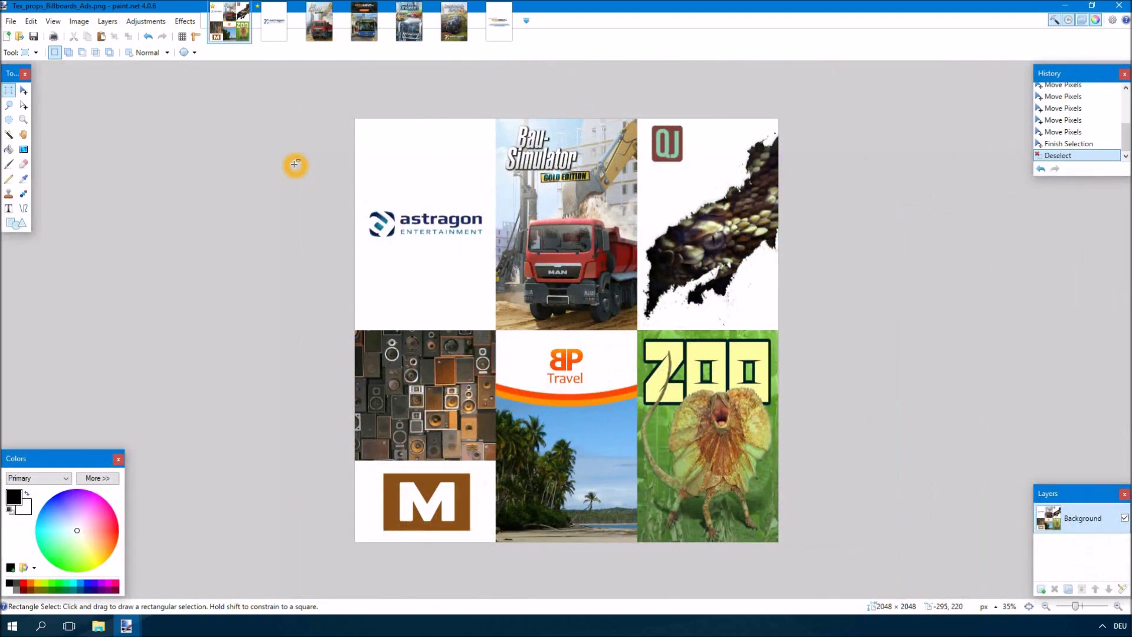
{"action": "left_click", "coordinate": [364, 27]}
{"action": "key", "text": "ctrl+a"}
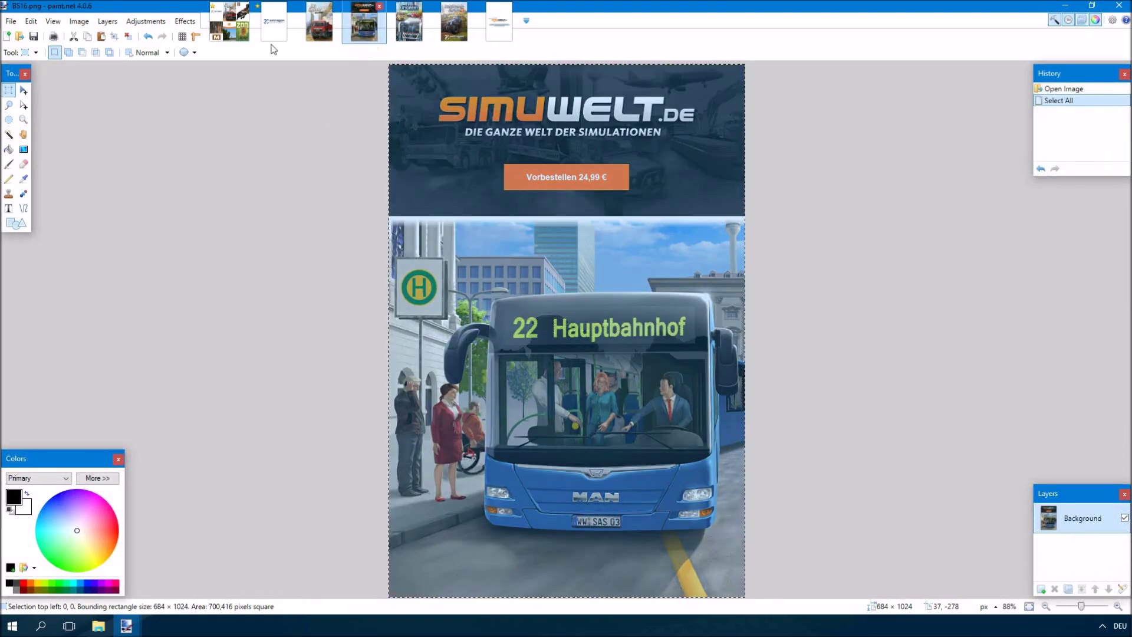
{"action": "left_click", "coordinate": [230, 22]}
{"action": "left_click", "coordinate": [282, 75]}
{"action": "left_click", "coordinate": [325, 92]}
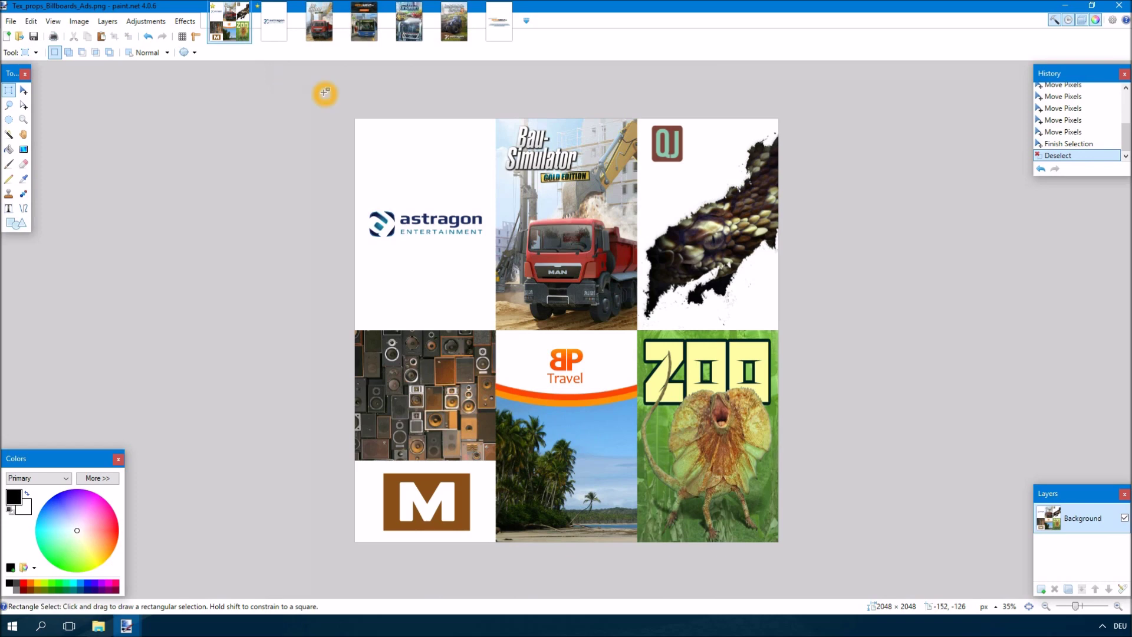
Set the canvas width of BS16.png to 682 pixels with the anchor in the middle
{"action": "left_click", "coordinate": [364, 27]}
{"action": "left_click", "coordinate": [79, 21]}
{"action": "left_click", "coordinate": [99, 64]}
{"action": "type", "text": "682"}
{"action": "left_click", "coordinate": [569, 421]}
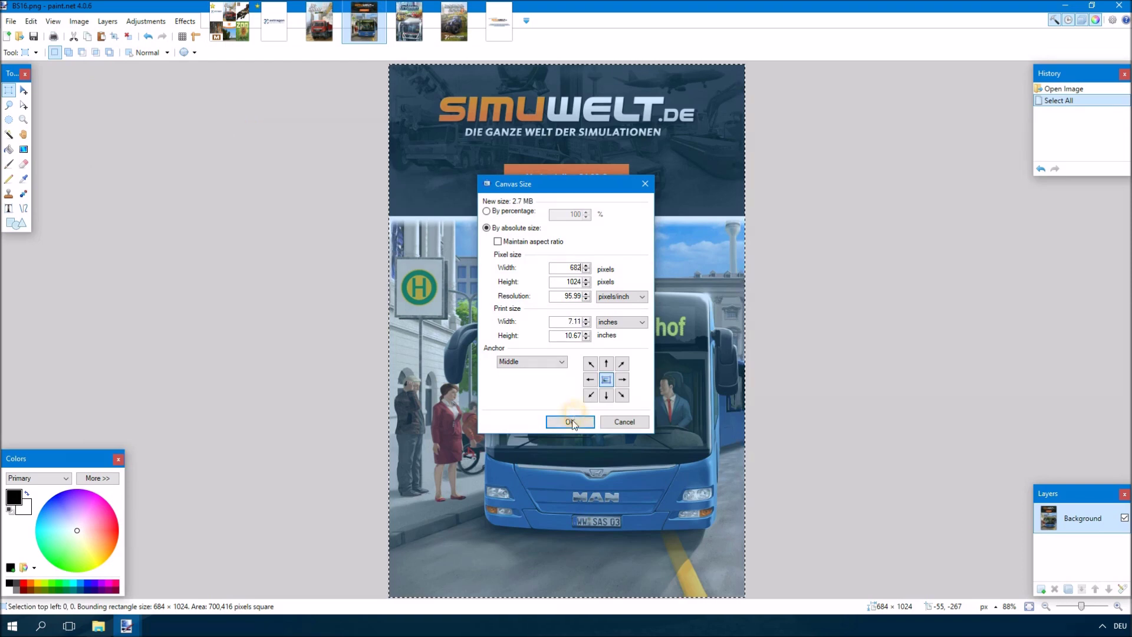
{"action": "left_click", "coordinate": [557, 369]}
Copy the whole BS16 bus image into the billboard texture, place it on the top-right tile, and clear the selection
{"action": "key", "text": "ctrl+a"}
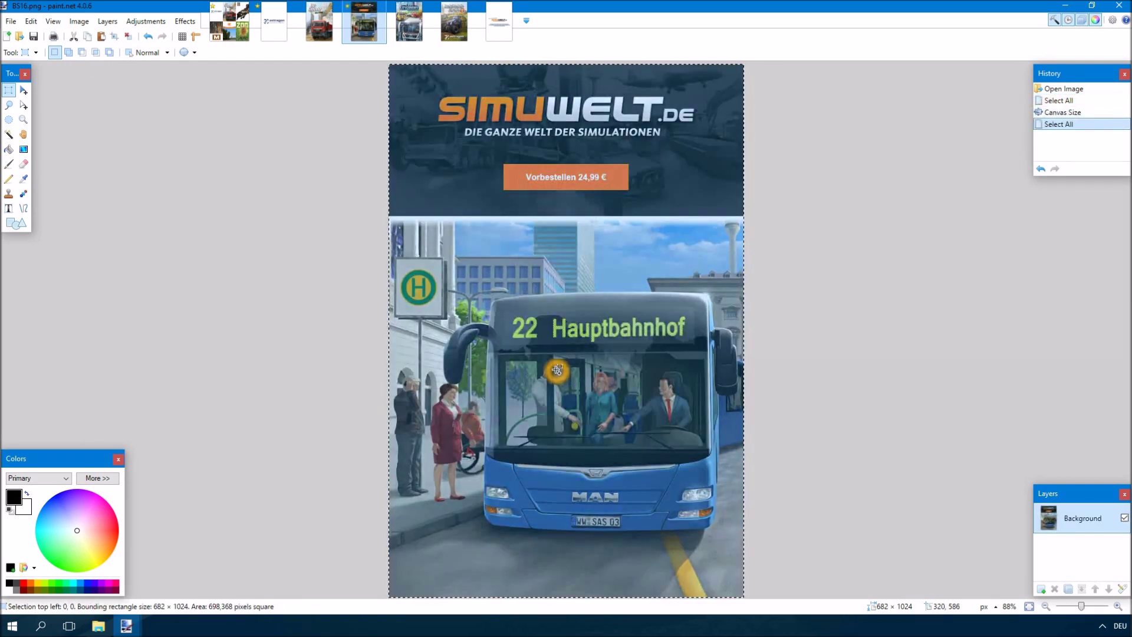
{"action": "left_click", "coordinate": [228, 22]}
{"action": "key", "text": "ctrl+v"}
{"action": "left_click_drag", "start_coordinate": [424, 201], "coordinate": [704, 199]}
{"action": "scroll", "coordinate": [679, 109], "scroll_direction": "up", "scroll_amount": 5}
{"action": "scroll", "coordinate": [681, 95], "scroll_direction": "up", "scroll_amount": 6}
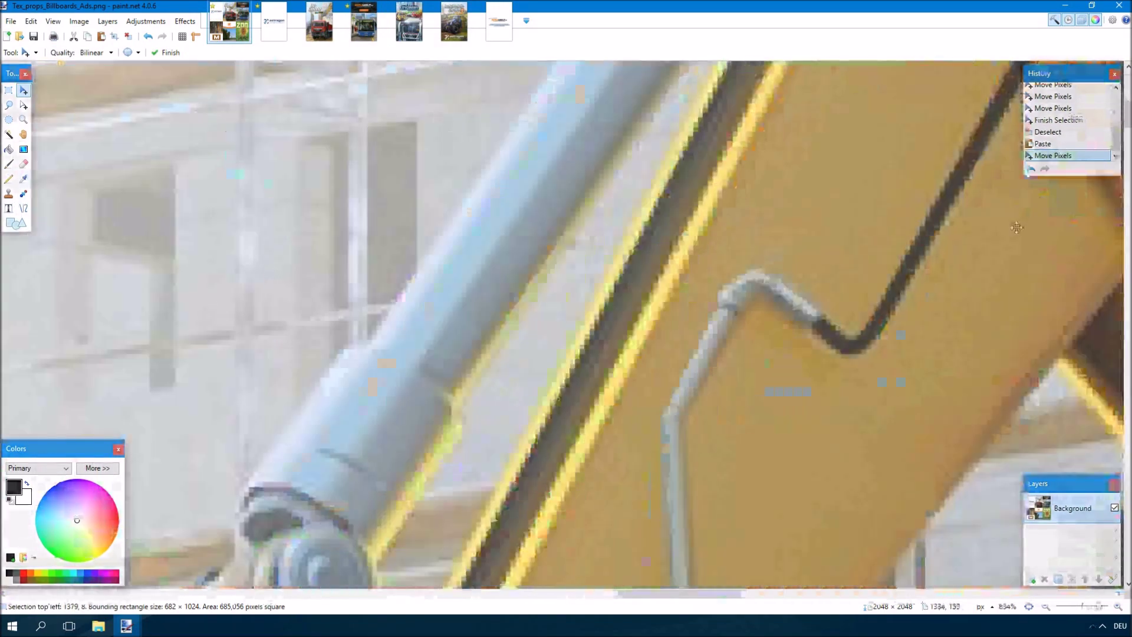
{"action": "key", "text": "ctrl+d"}
{"action": "scroll", "coordinate": [875, 197], "scroll_direction": "down", "scroll_amount": 12}
Paste the Cityconomy, Landwirtschafts-Simulator 15 and Simuwelt images onto the three bottom-row tiles of the billboard texture, from left to right
{"action": "key", "text": "ctrl+v"}
{"action": "scroll", "coordinate": [469, 385], "scroll_direction": "up", "scroll_amount": 8}
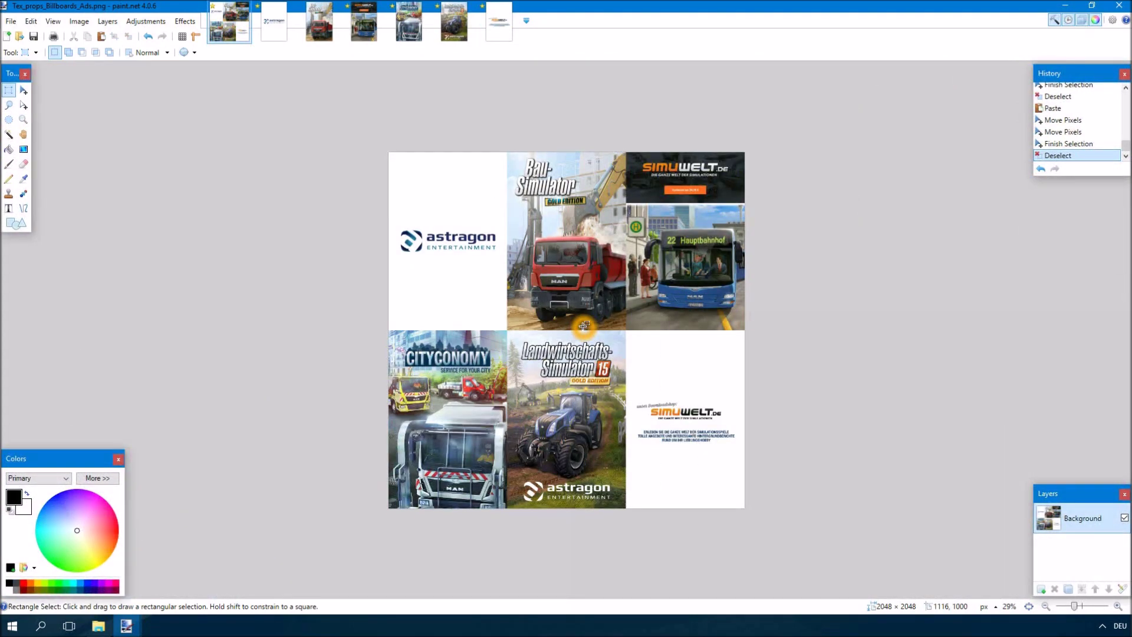
Save the finished billboard texture and check Tex_props_Billboards_Ads.png in the mod's Texture folder
{"action": "left_click", "coordinate": [34, 36]}
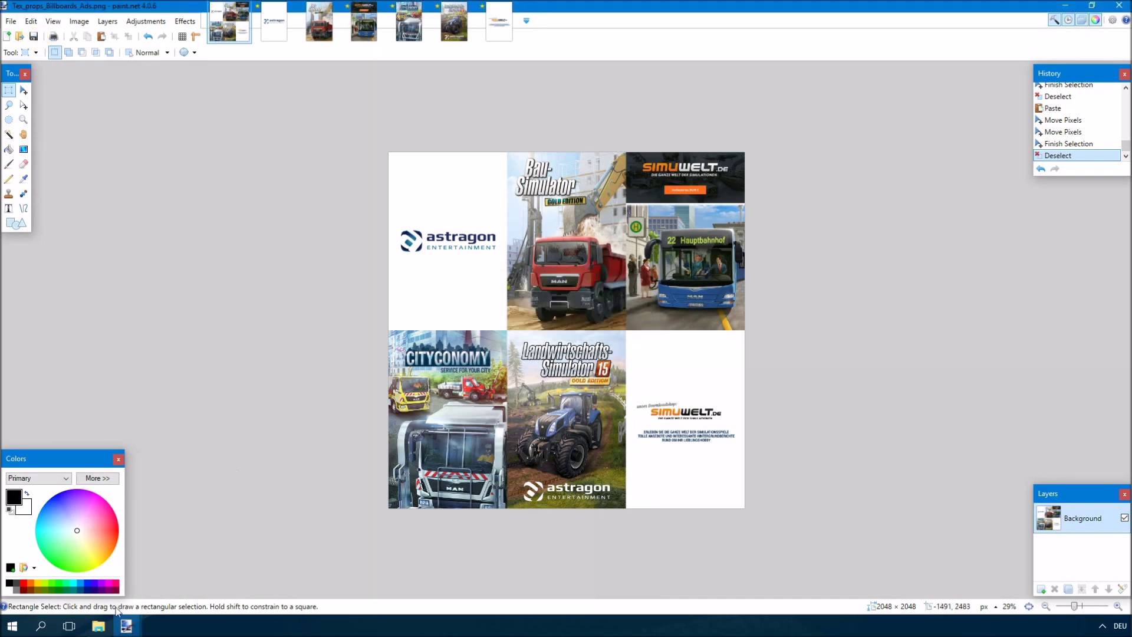
{"action": "left_click", "coordinate": [104, 622]}
{"action": "left_click", "coordinate": [78, 591]}
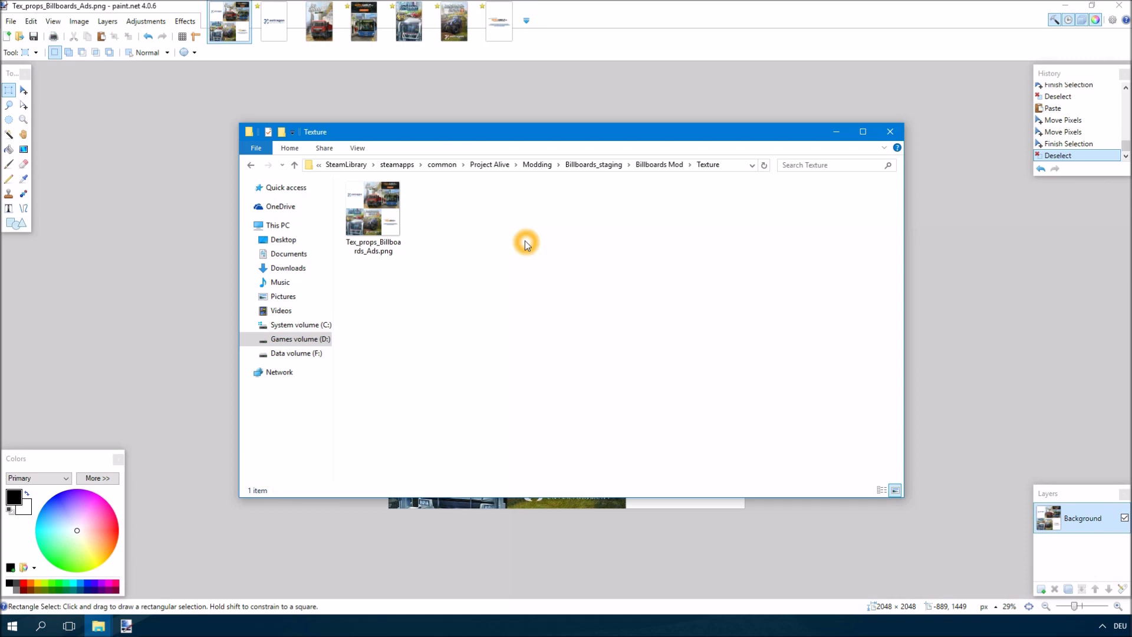
{"action": "left_click", "coordinate": [380, 221]}
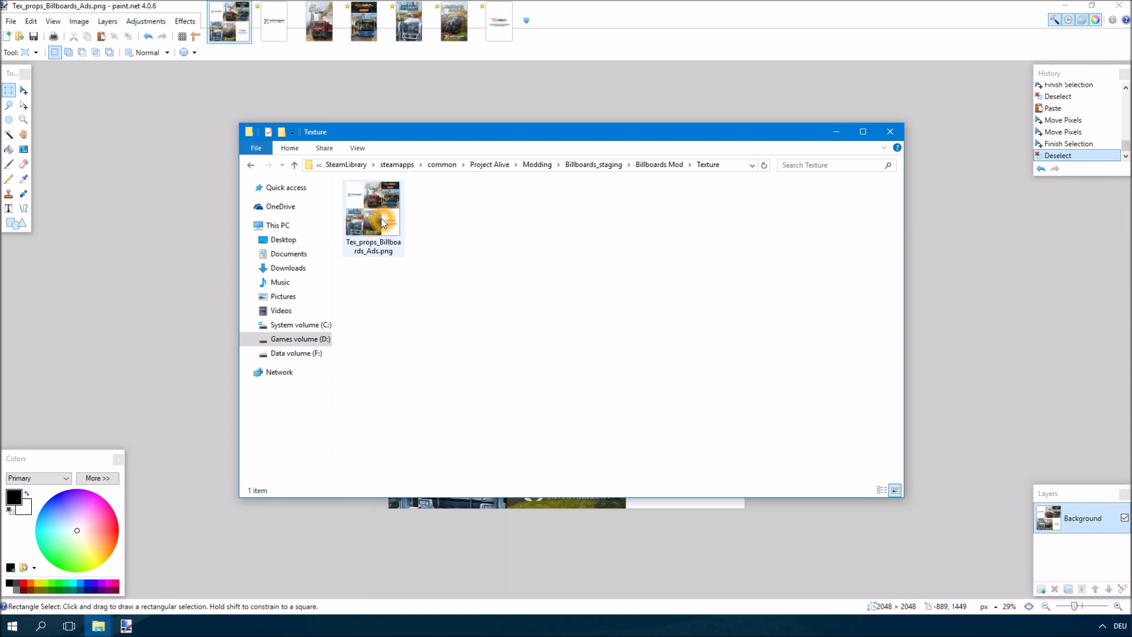
Open Texture.ini from the Billboards Mod folder in a text editor
{"action": "left_click", "coordinate": [659, 164]}
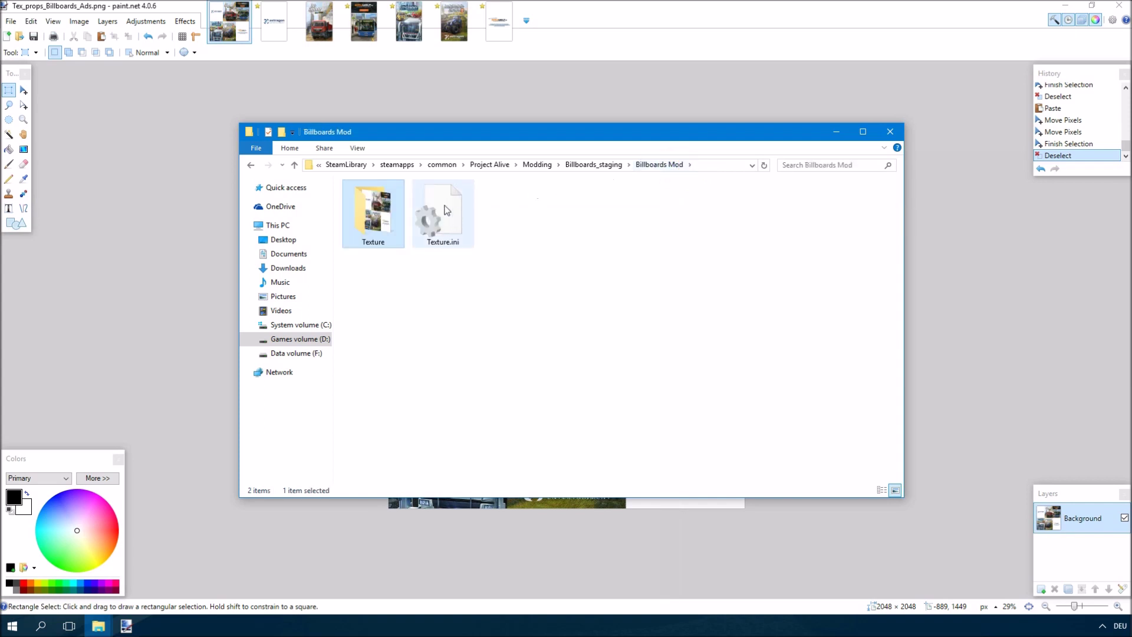
{"action": "left_click", "coordinate": [458, 223]}
{"action": "right_click", "coordinate": [459, 226]}
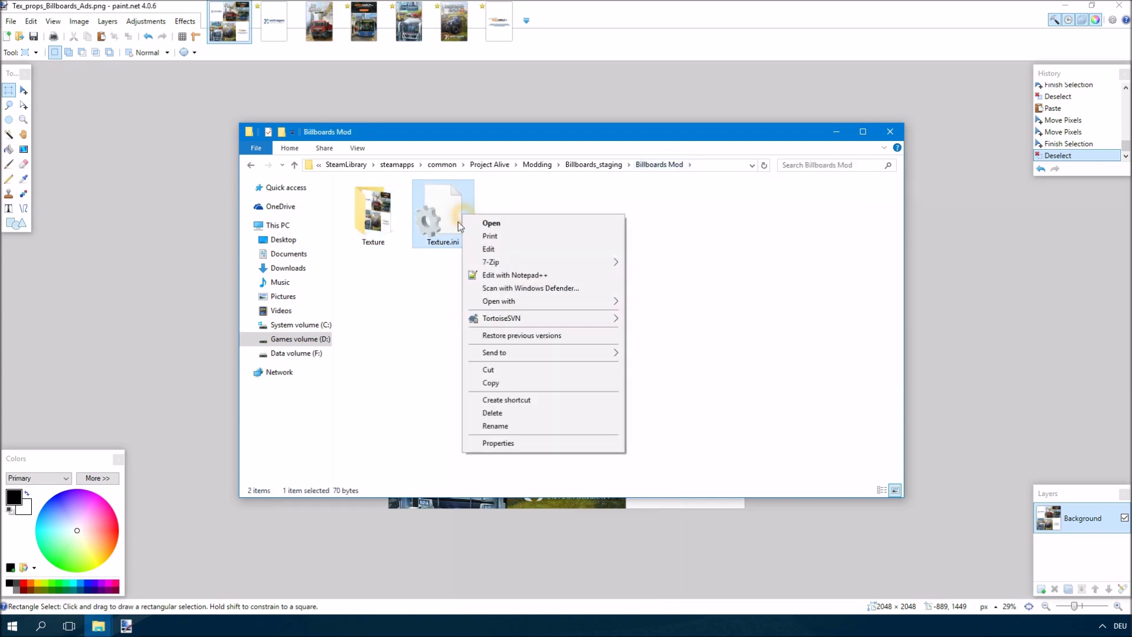
{"action": "left_click", "coordinate": [489, 252]}
{"action": "left_click", "coordinate": [430, 253]}
{"action": "left_click", "coordinate": [443, 248]}
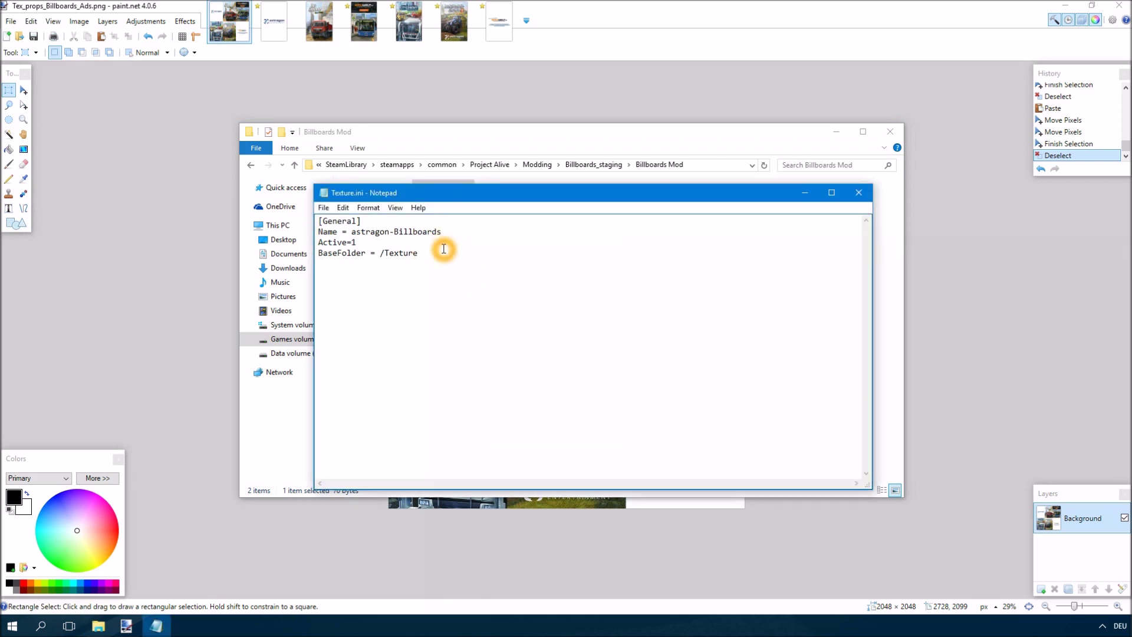
Review the Name, Active and BaseFolder entries in Texture.ini, and close the file
{"action": "left_click", "coordinate": [430, 250]}
{"action": "left_click_drag", "start_coordinate": [352, 232], "coordinate": [439, 232]}
{"action": "left_click", "coordinate": [433, 232]}
{"action": "left_click", "coordinate": [348, 232]}
{"action": "left_click", "coordinate": [361, 243]}
{"action": "left_click_drag", "start_coordinate": [430, 197], "coordinate": [467, 365]}
{"action": "left_click", "coordinate": [380, 253]}
{"action": "left_click", "coordinate": [455, 424]}
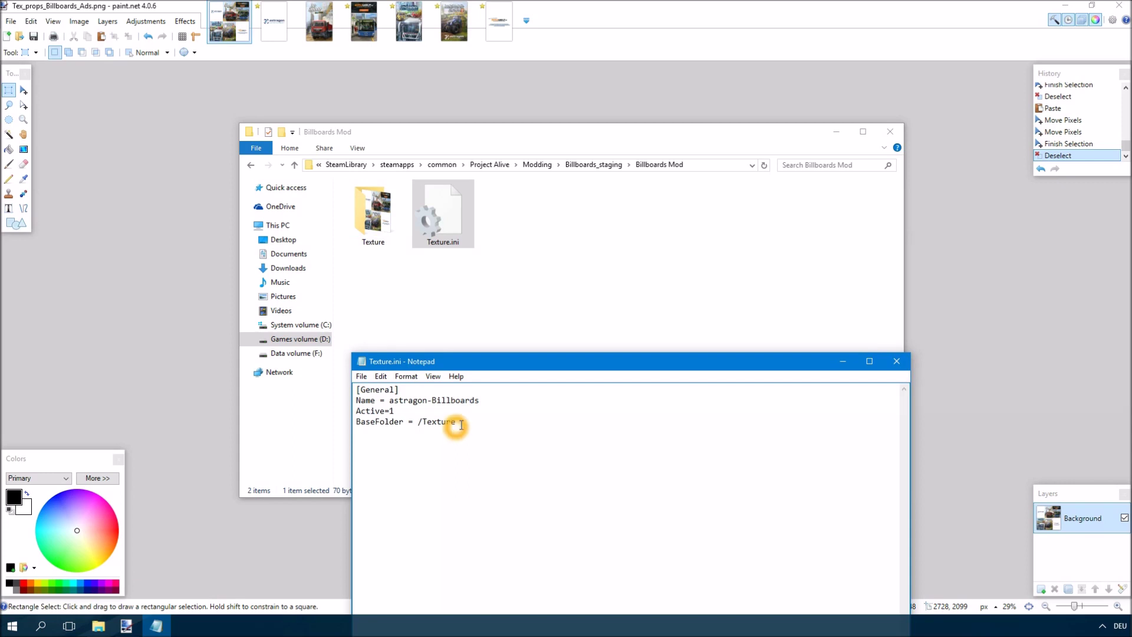
{"action": "left_click", "coordinate": [901, 367]}
Launch BusSimulator2016.exe from the Project Alive folder and open the game's modding options
{"action": "left_click", "coordinate": [593, 166]}
{"action": "left_click", "coordinate": [634, 173]}
{"action": "left_click", "coordinate": [613, 166]}
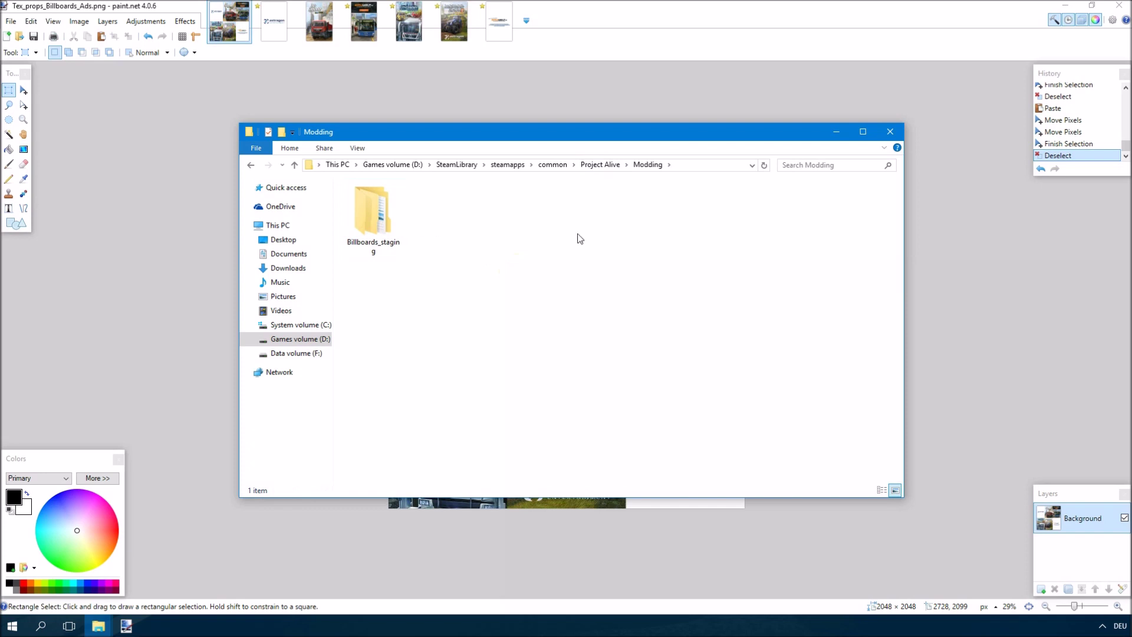
{"action": "left_click", "coordinate": [600, 164]}
{"action": "left_click", "coordinate": [653, 365]}
{"action": "left_click", "coordinate": [591, 240]}
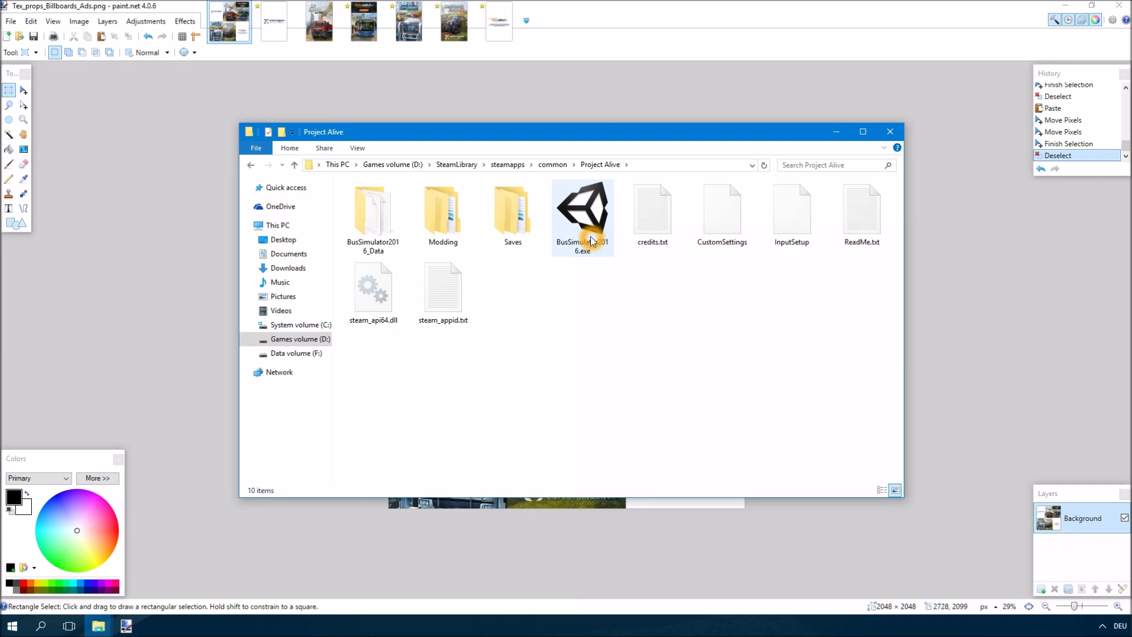
{"action": "double_click", "coordinate": [591, 240]}
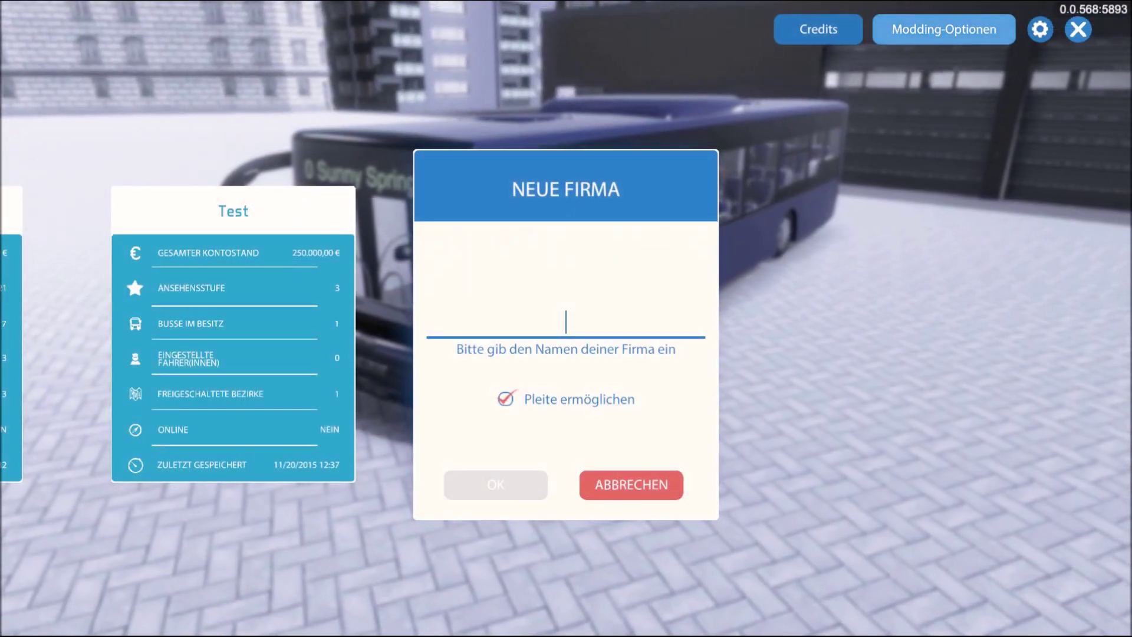
{"action": "left_click", "coordinate": [943, 29]}
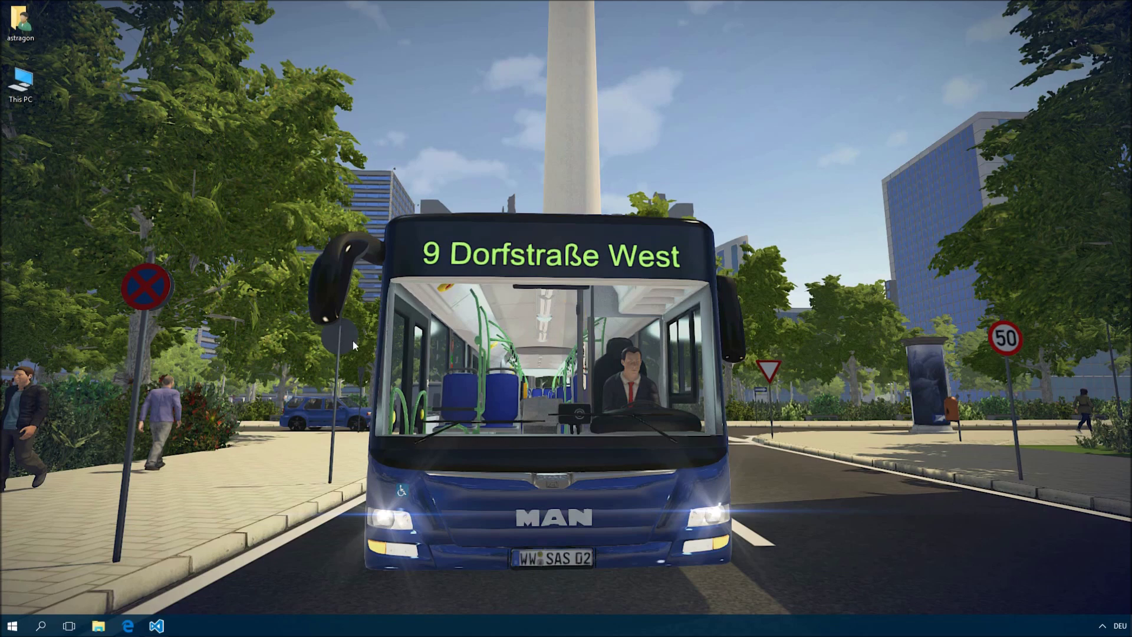
Switch to the browser, find the Windows download link on Valve's SteamCMD wiki page, and close the browser
{"action": "left_click", "coordinate": [128, 625]}
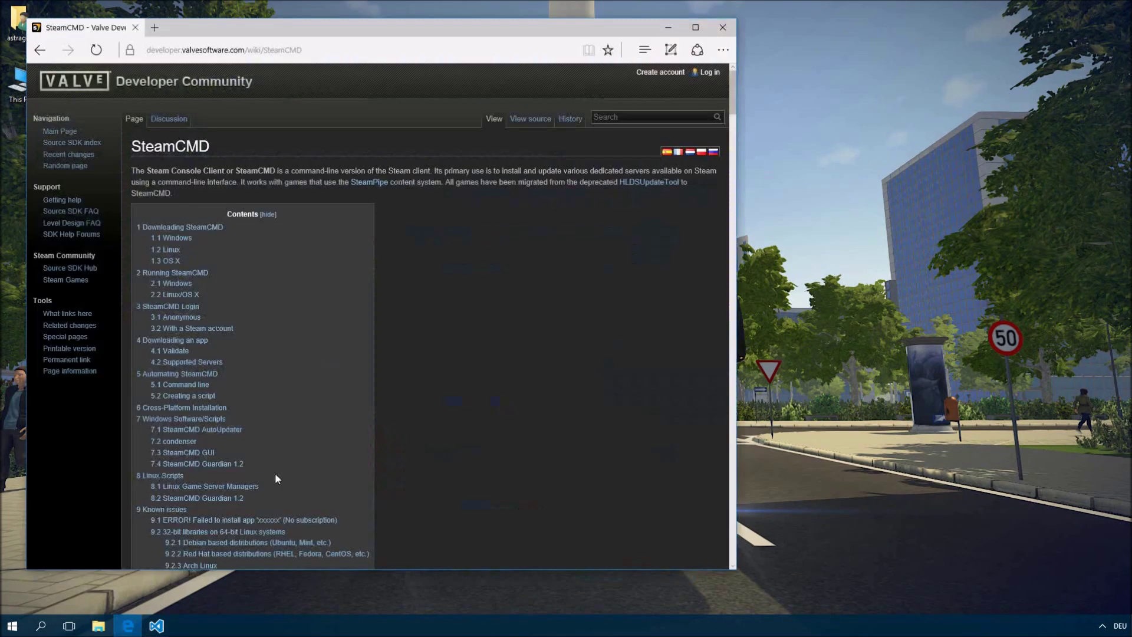
{"action": "left_click", "coordinate": [322, 55]}
{"action": "left_click", "coordinate": [396, 224]}
{"action": "scroll", "coordinate": [396, 224], "scroll_direction": "down", "scroll_amount": 9}
{"action": "left_click", "coordinate": [394, 223]}
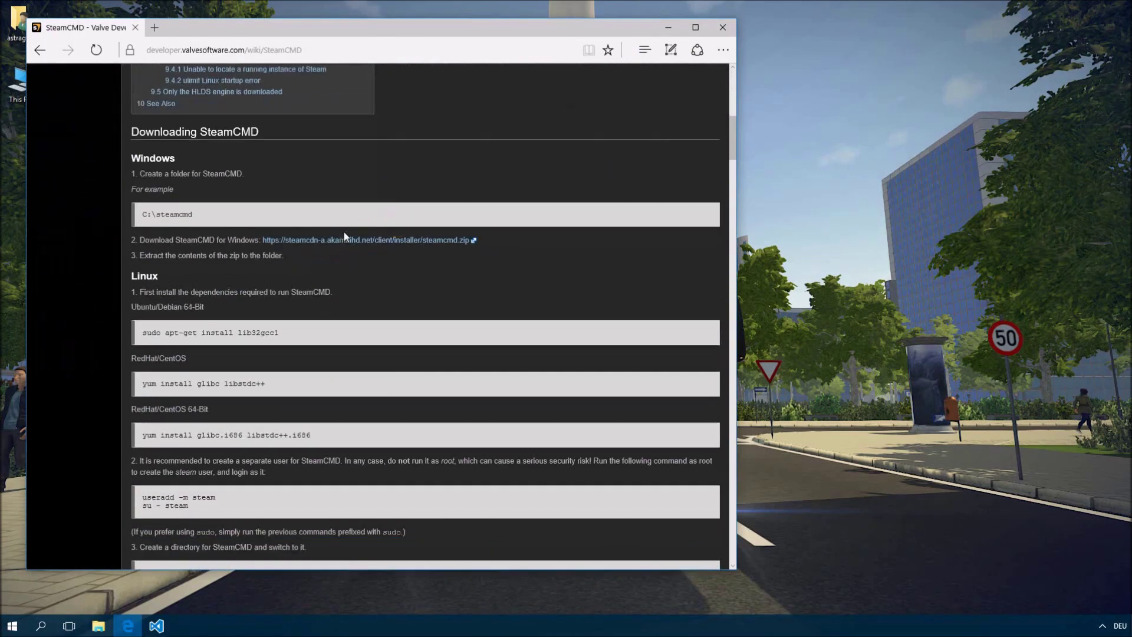
{"action": "left_click", "coordinate": [342, 242]}
{"action": "left_click", "coordinate": [475, 272]}
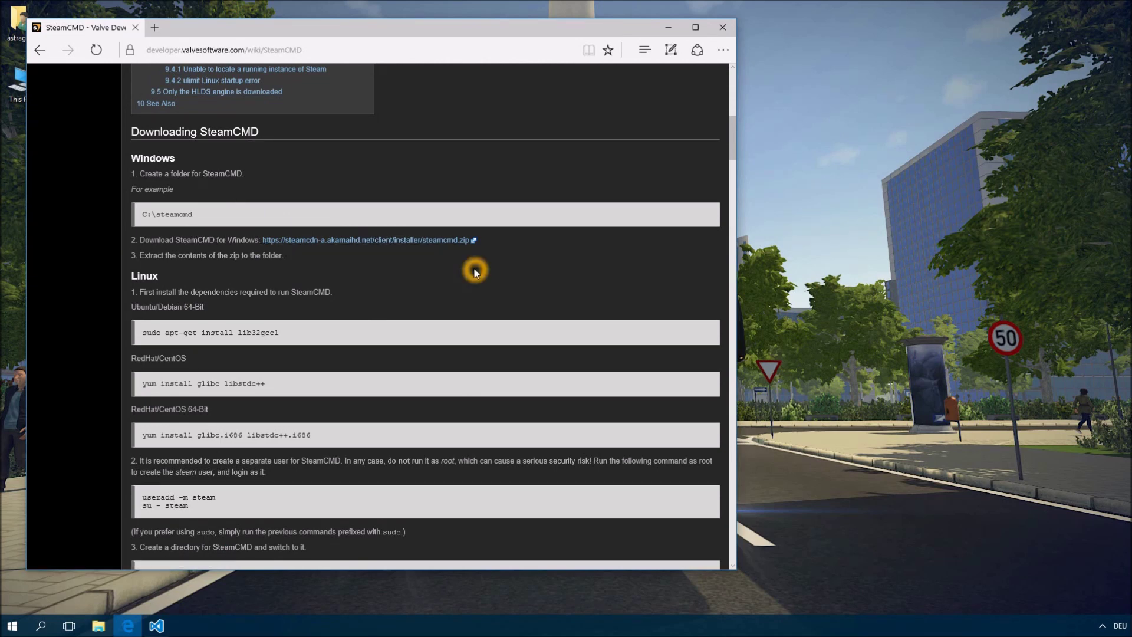
{"action": "left_click", "coordinate": [722, 27]}
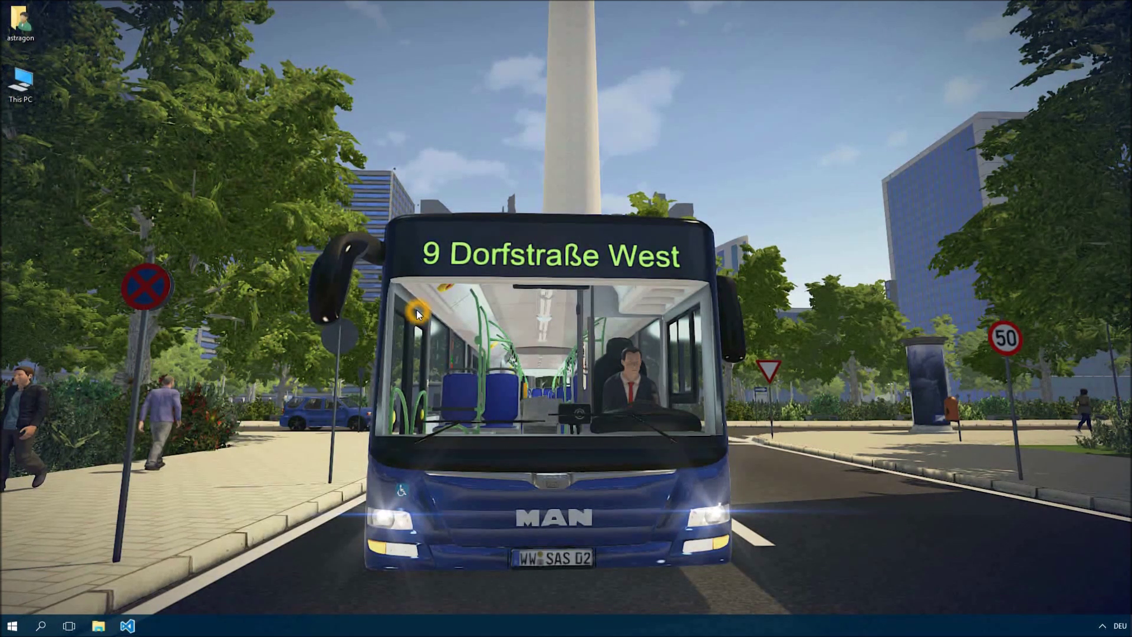
Open the Workshop folder of the Billboards project in Bus-Simulator 16 Projects and examine Billboards.vdf and Billboards_preview.png
{"action": "left_click", "coordinate": [12, 625]}
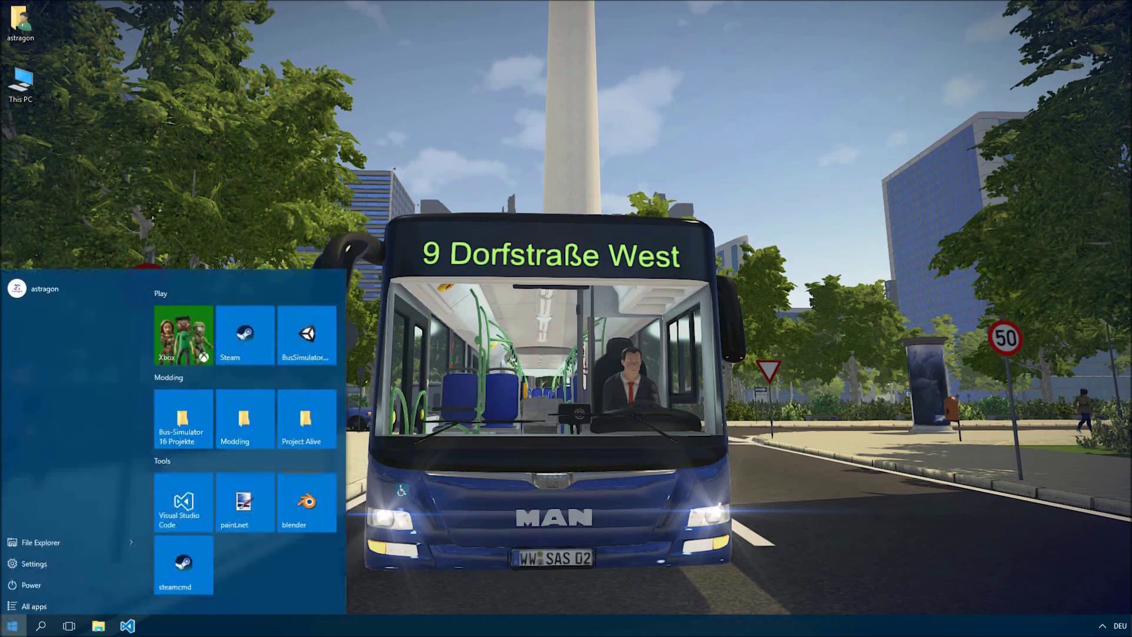
{"action": "left_click", "coordinate": [179, 418]}
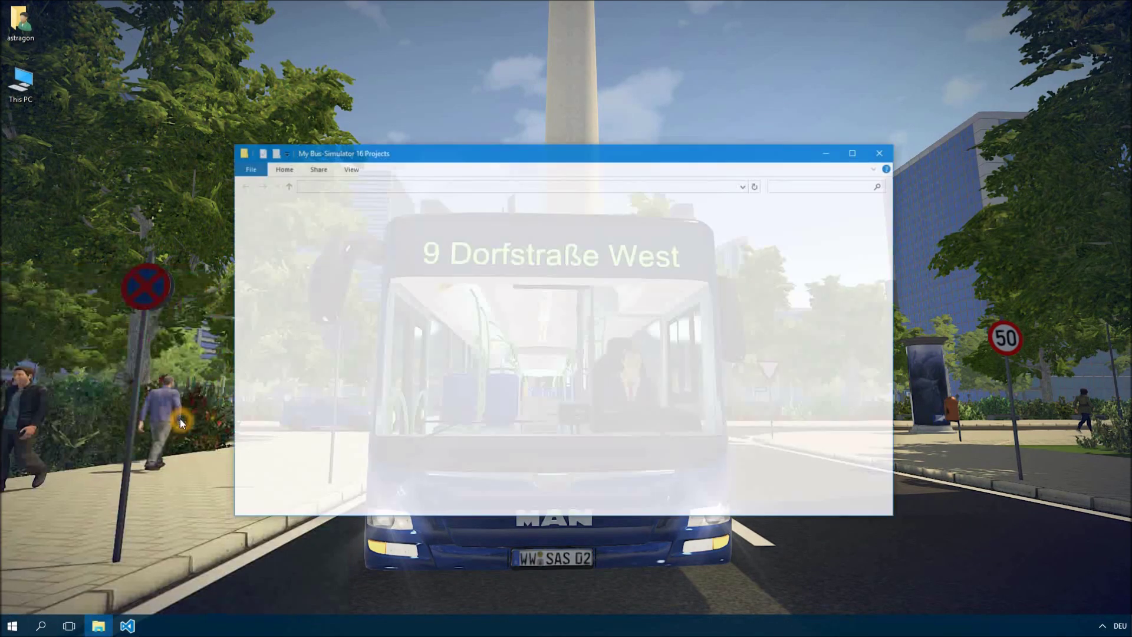
{"action": "left_click", "coordinate": [368, 238]}
{"action": "double_click", "coordinate": [368, 237]}
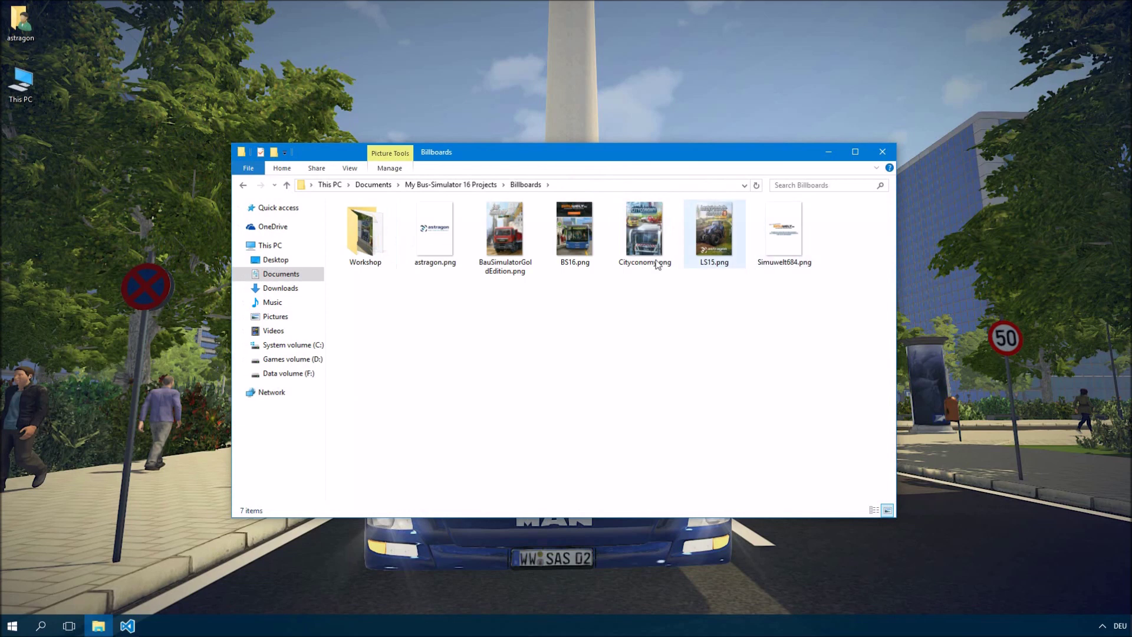
{"action": "left_click", "coordinate": [360, 260]}
{"action": "double_click", "coordinate": [361, 261]}
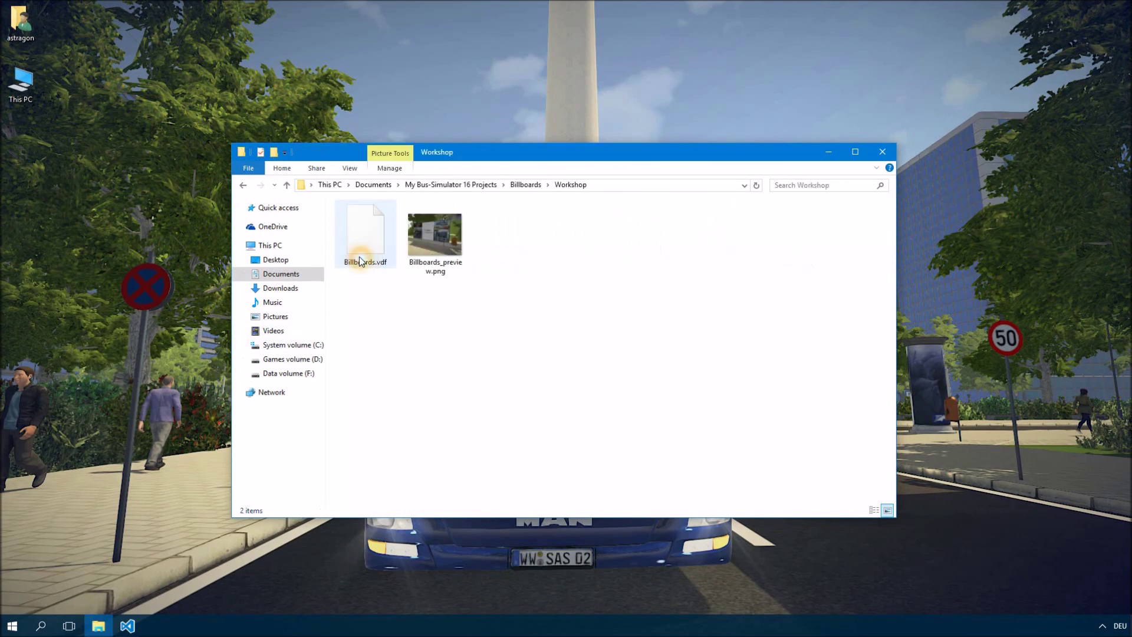
{"action": "left_click", "coordinate": [436, 252]}
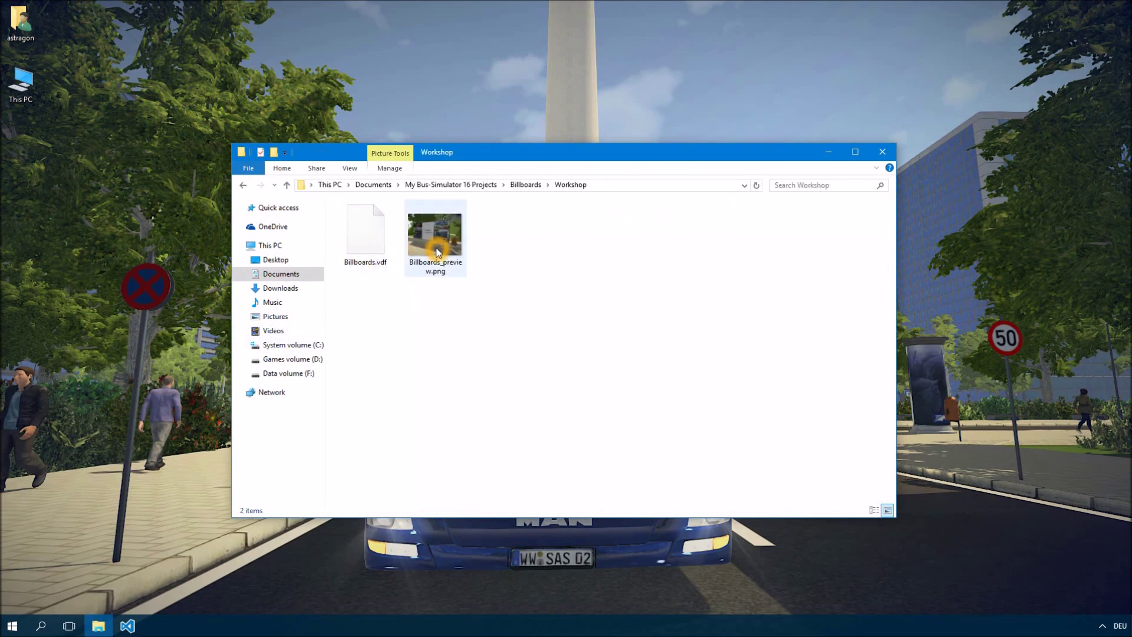
{"action": "left_click", "coordinate": [381, 249]}
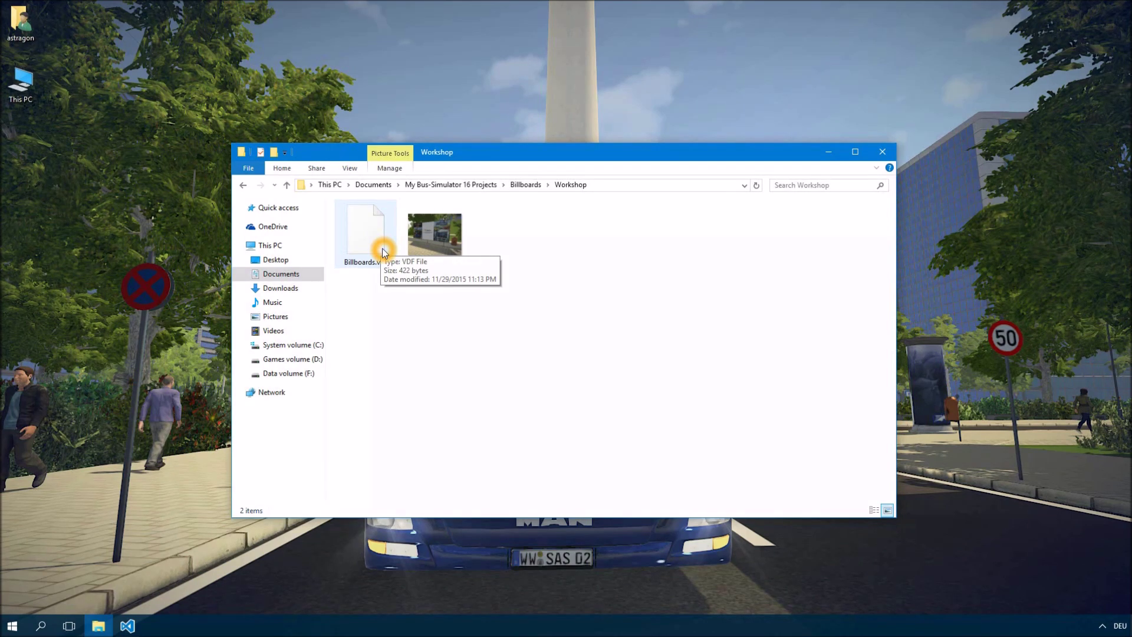
{"action": "left_click", "coordinate": [389, 266]}
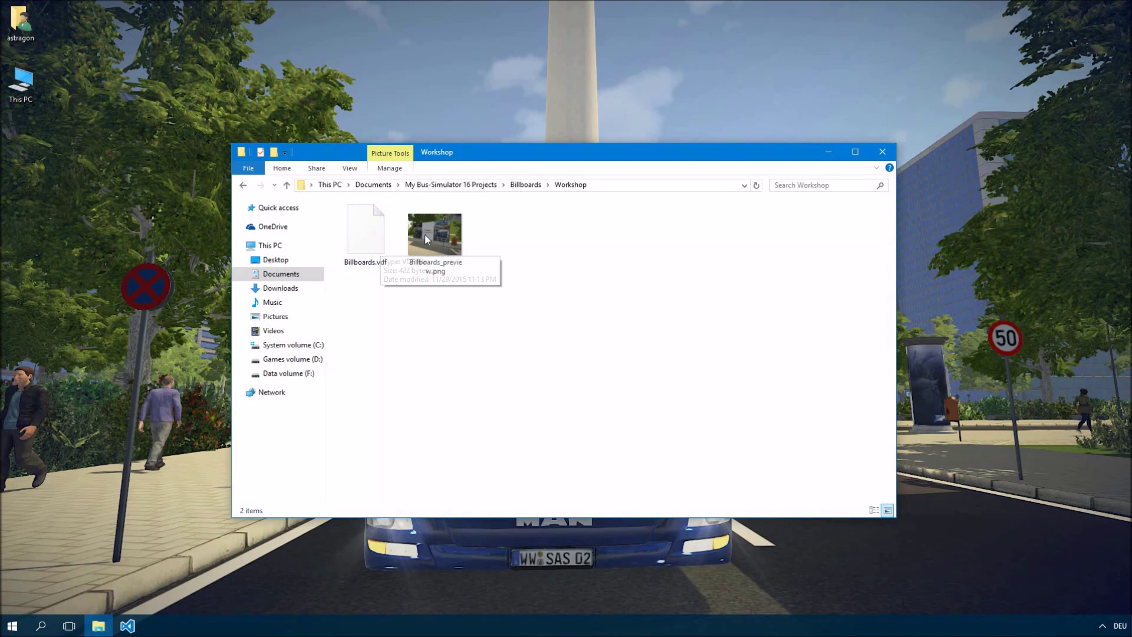
Switch to Visual Studio Code, open Billboards.vdf, and review its workshopitem header and appid entry
{"action": "left_click", "coordinate": [136, 622]}
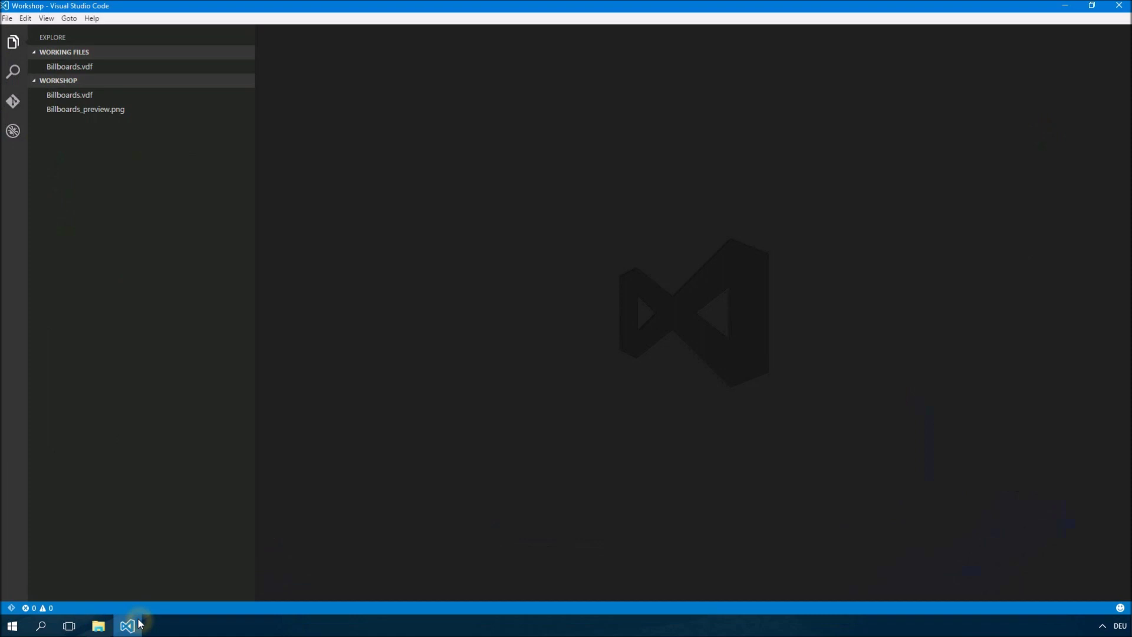
{"action": "left_click", "coordinate": [98, 96]}
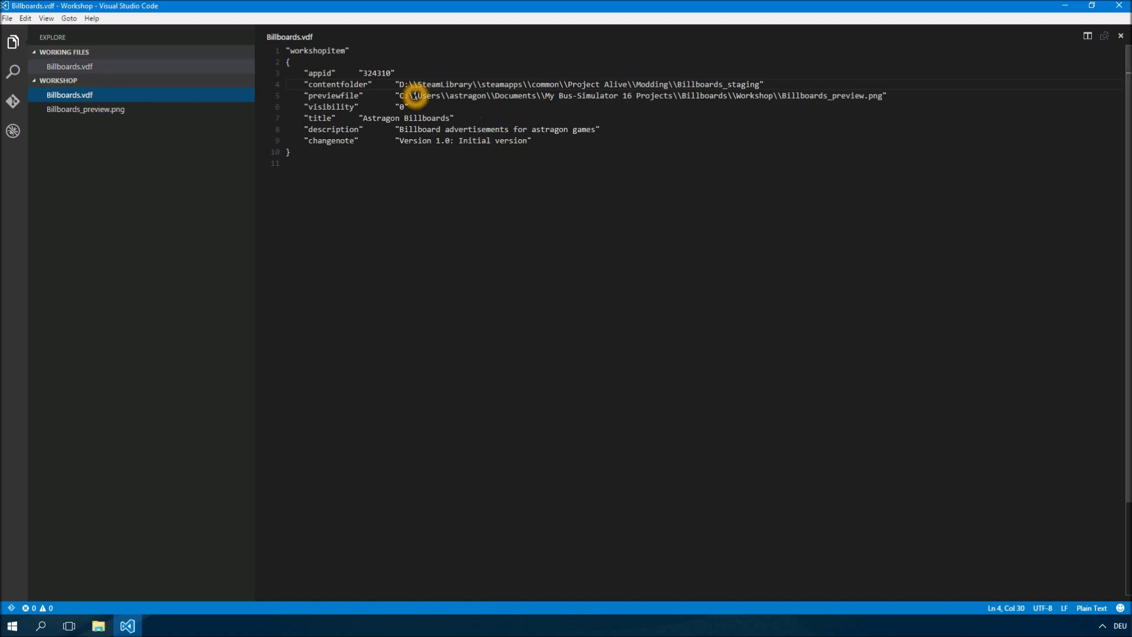
{"action": "left_click", "coordinate": [288, 53]}
{"action": "left_click_drag", "start_coordinate": [304, 73], "coordinate": [401, 72]}
{"action": "left_click", "coordinate": [401, 72]}
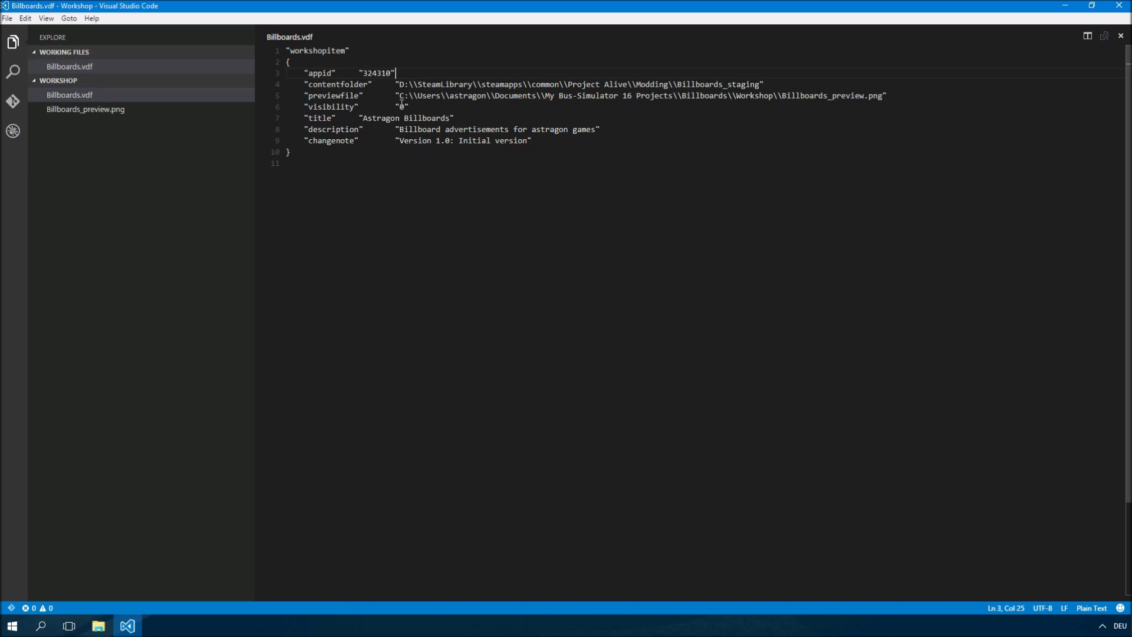
Examine the contentfolder path in Billboards.vdf, from the game's install folder to the Billboards_staging folder
{"action": "left_click", "coordinate": [430, 83]}
{"action": "left_click", "coordinate": [695, 84]}
{"action": "left_click", "coordinate": [500, 84]}
{"action": "left_click_drag", "start_coordinate": [501, 84], "coordinate": [606, 83]}
{"action": "left_click", "coordinate": [606, 84]}
{"action": "left_click", "coordinate": [650, 84]}
{"action": "left_click", "coordinate": [737, 86]}
{"action": "left_click", "coordinate": [736, 244]}
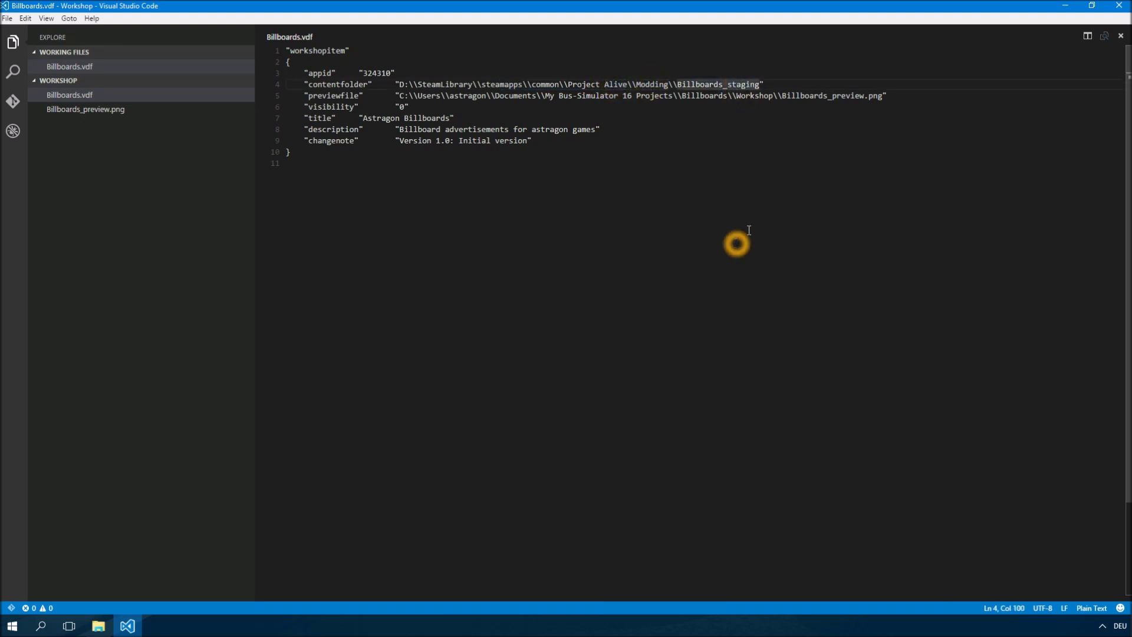
Check the previewfile path and visibility value in Billboards.vdf, and close the editor
{"action": "left_click", "coordinate": [884, 100]}
{"action": "left_click_drag", "start_coordinate": [400, 108], "coordinate": [408, 107]}
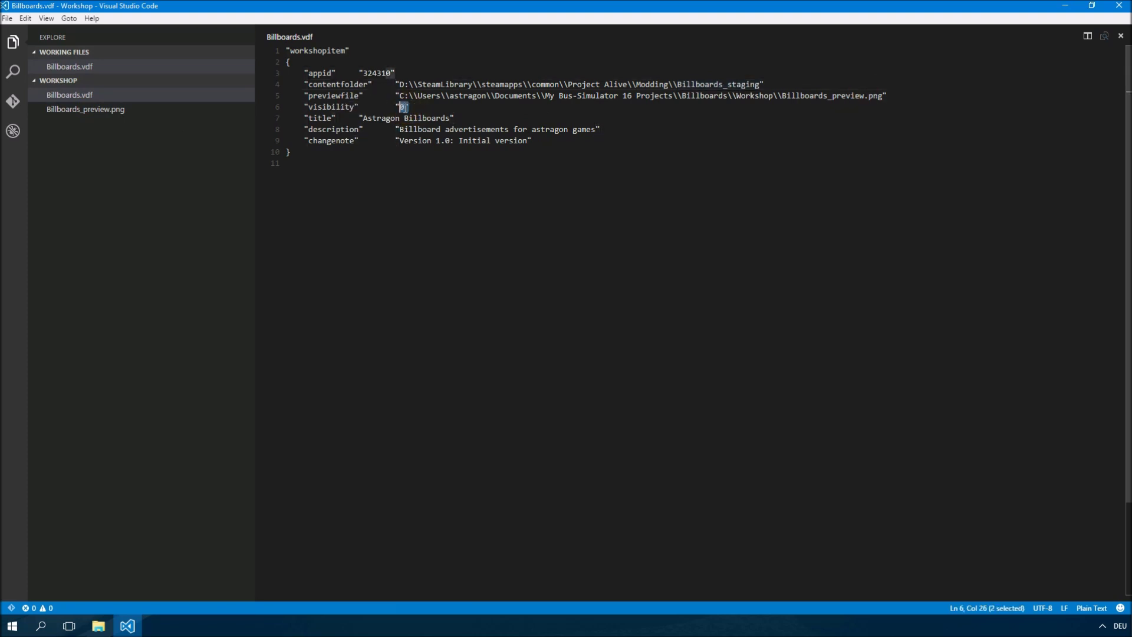
{"action": "left_click", "coordinate": [414, 107]}
{"action": "left_click", "coordinate": [1119, 5]}
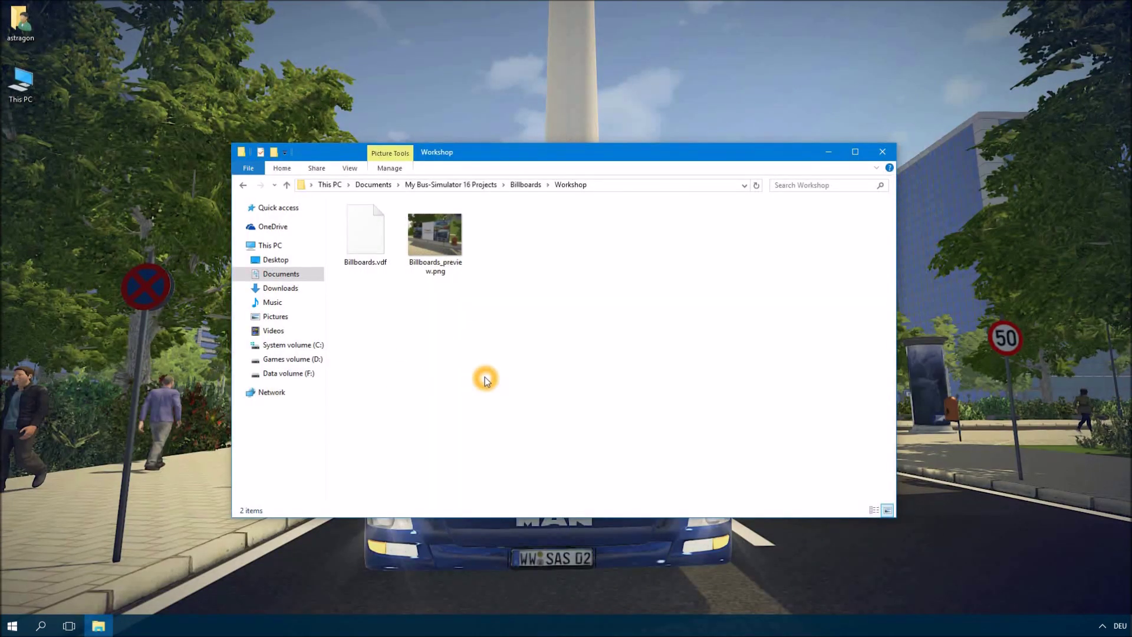
Launch steamcmd
{"action": "key", "text": "super"}
{"action": "left_click", "coordinate": [193, 552]}
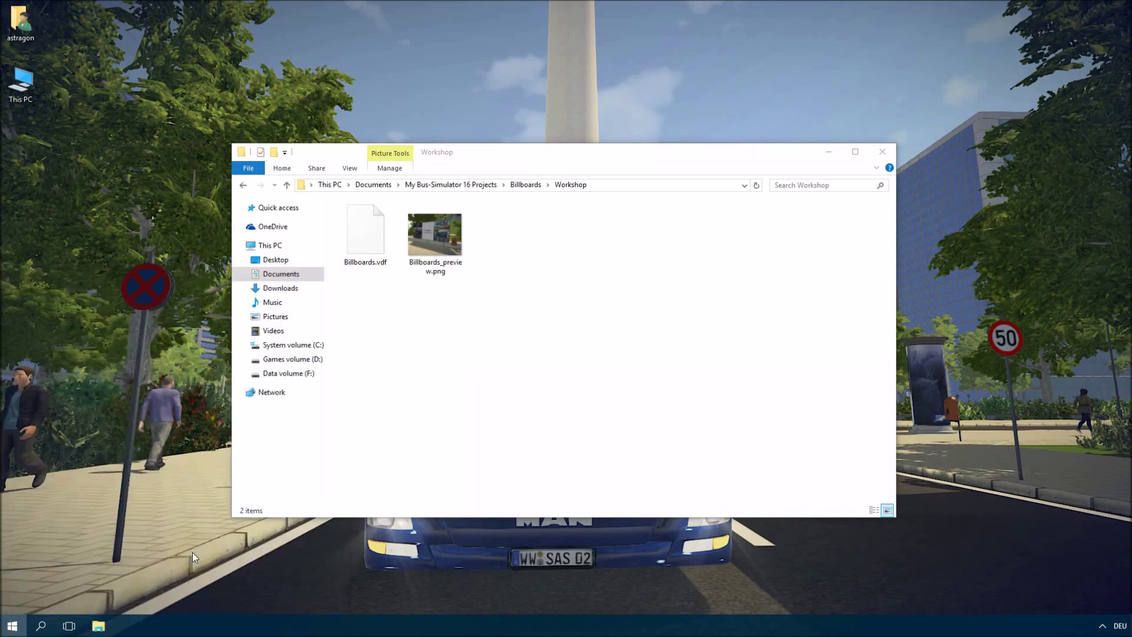